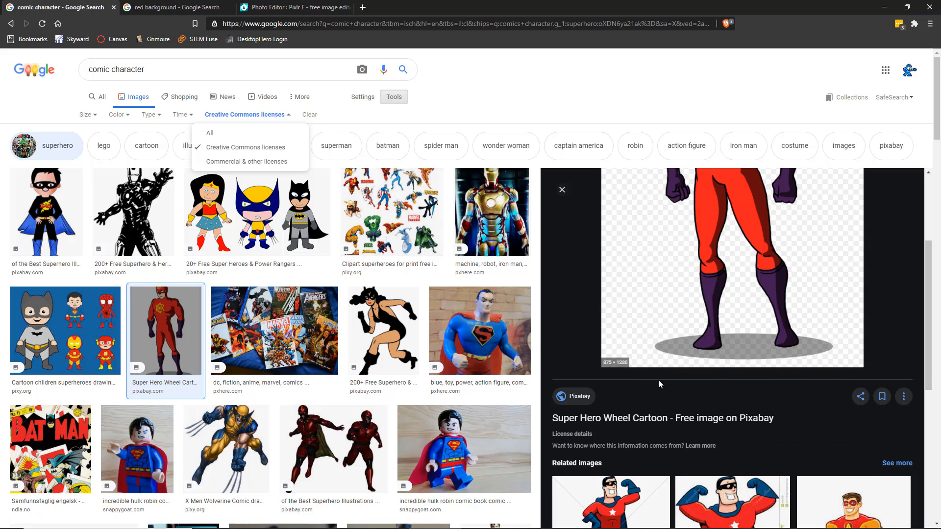
- Copy the image address of the Pixabay picture with the orange radiating pattern from the red background image results
scroll(748, 333, up, 2)
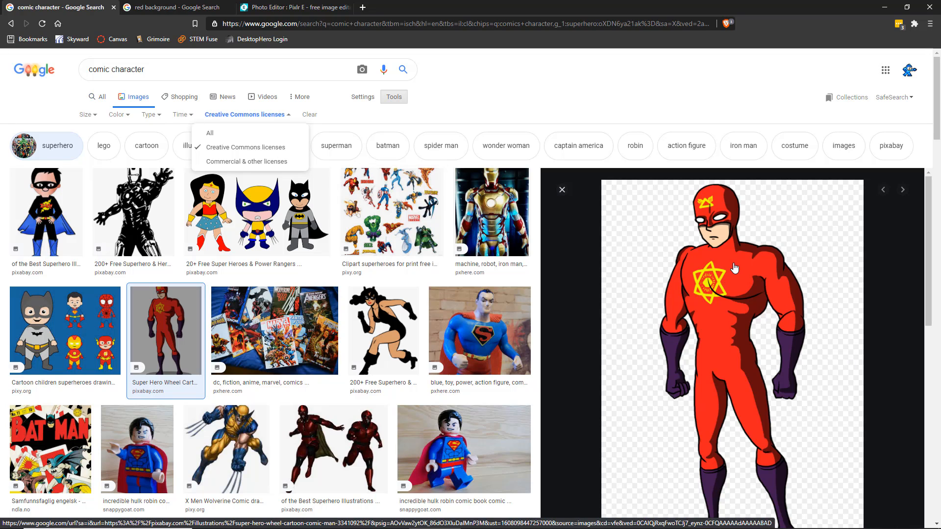
click(175, 6)
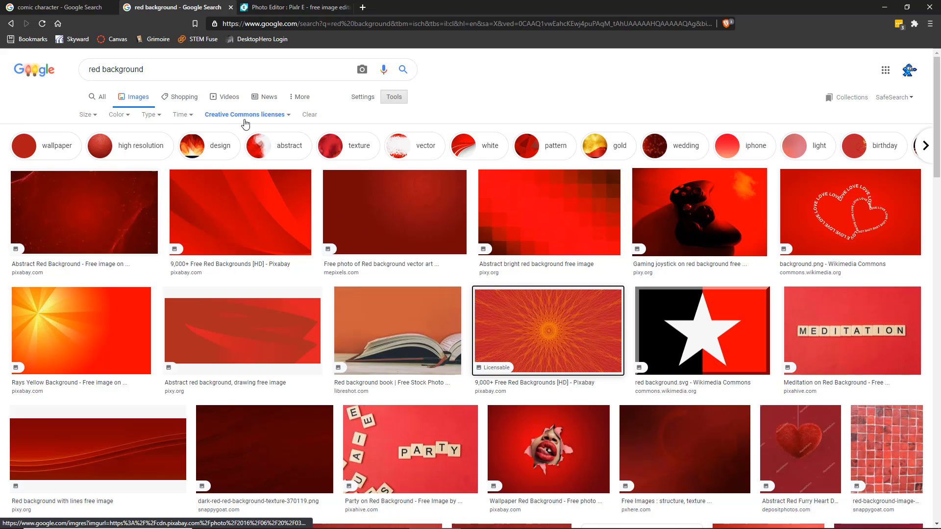
click(579, 333)
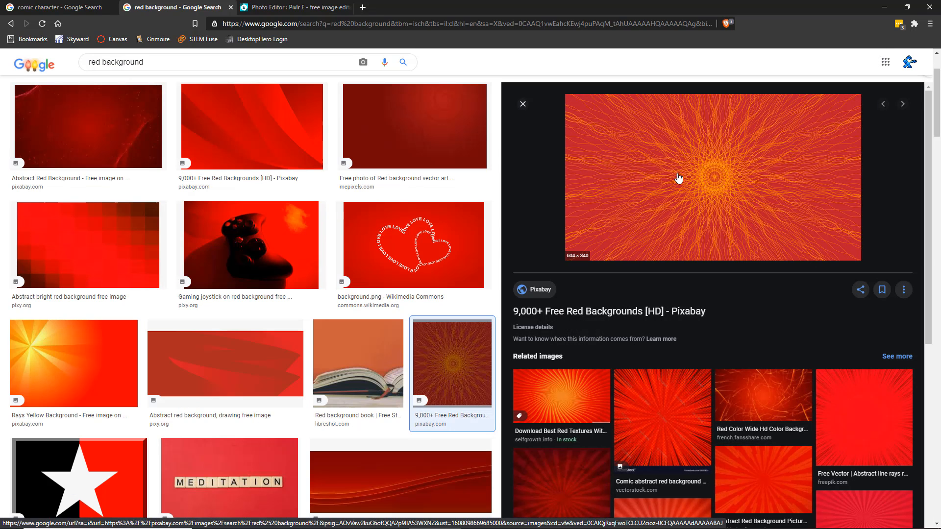
right_click(712, 175)
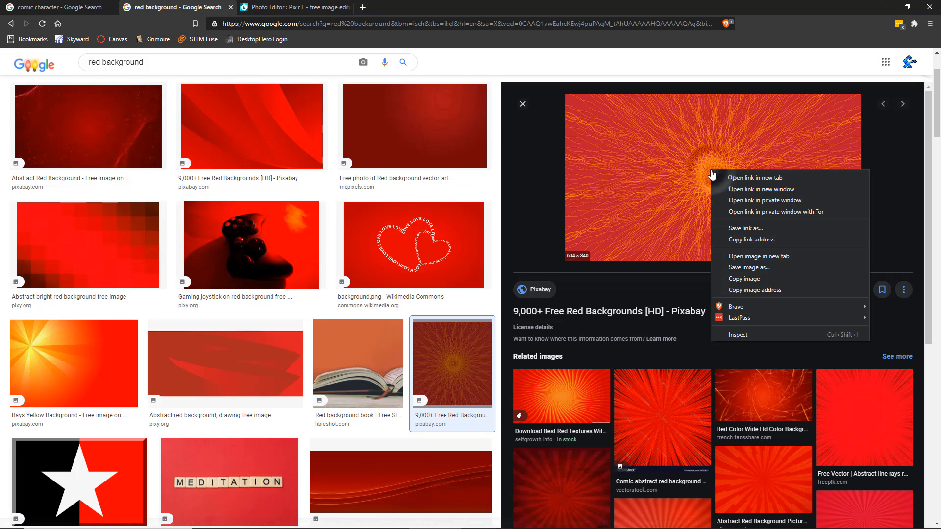
click(755, 290)
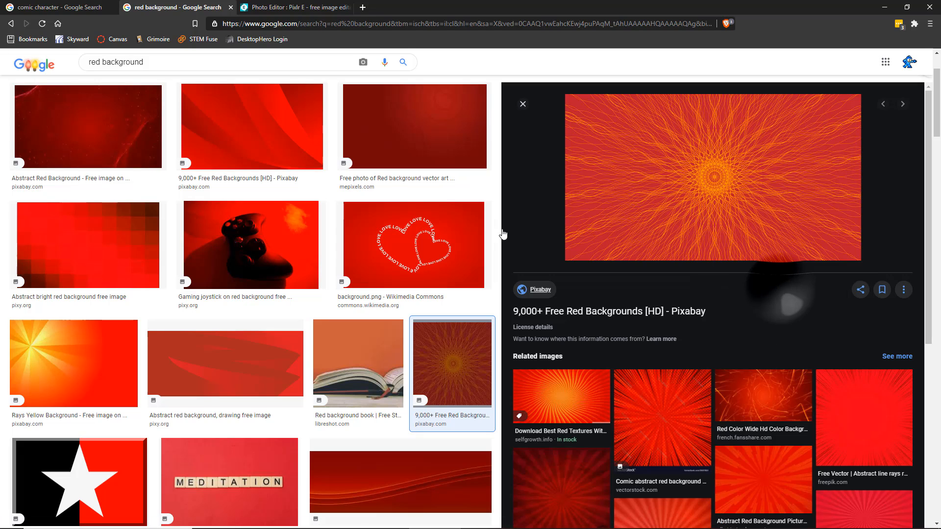
- Switch to Pixlr E and load the background picture from the copied image URL
click(290, 7)
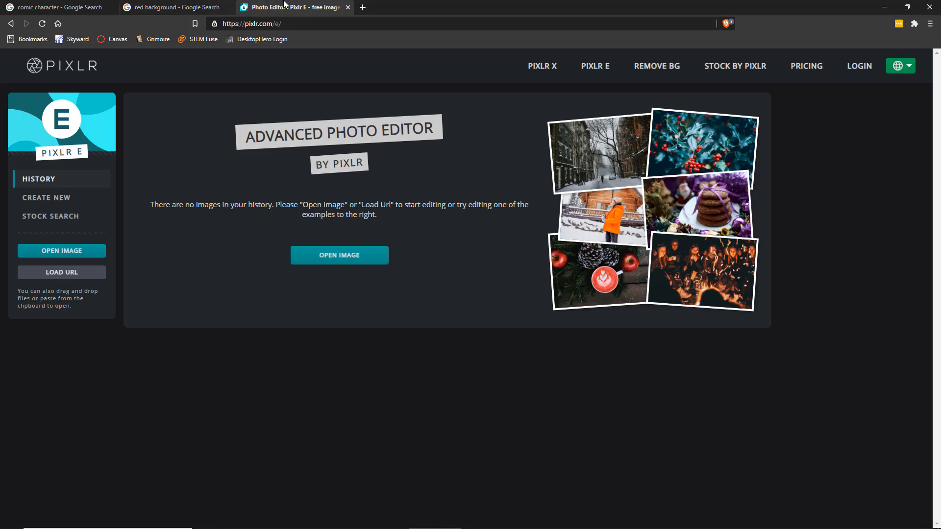
click(68, 273)
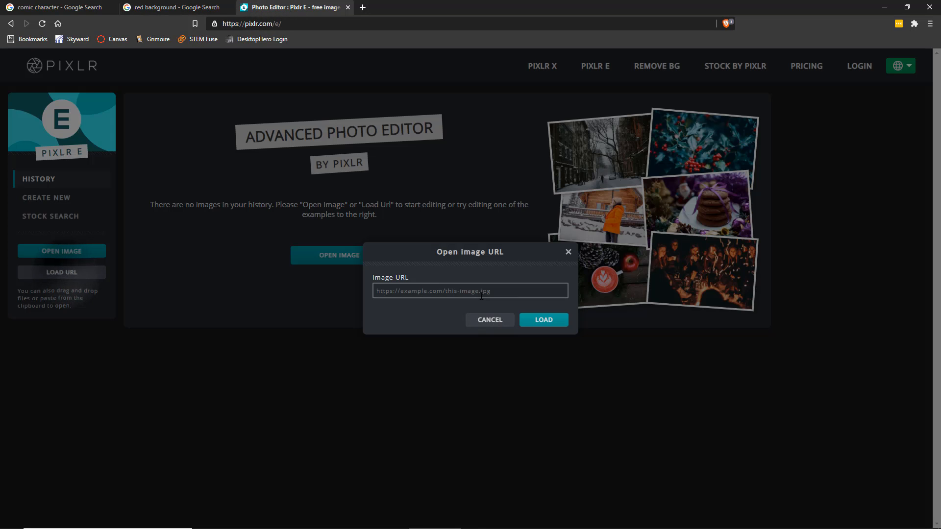
key(ctrl+v)
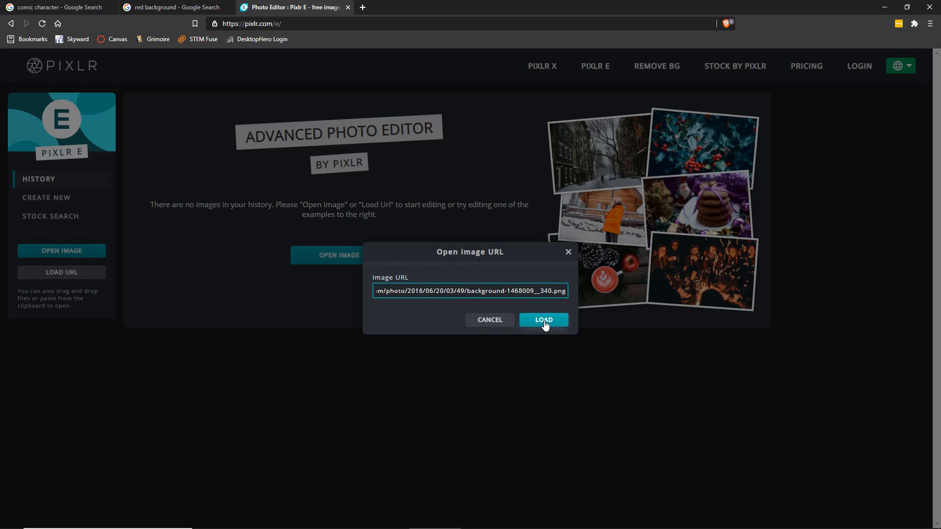
click(544, 321)
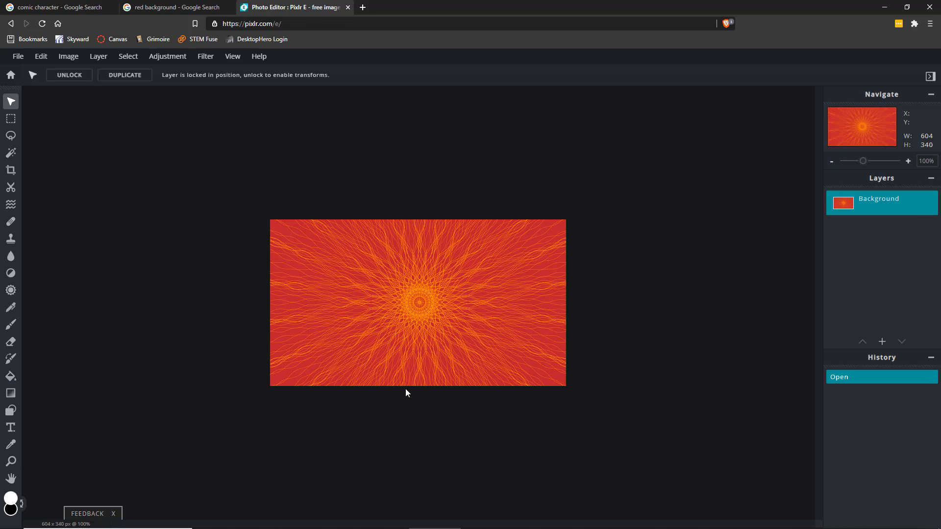
- Rotate the whole background image clockwise into portrait orientation
click(78, 63)
mouse_move(92, 102)
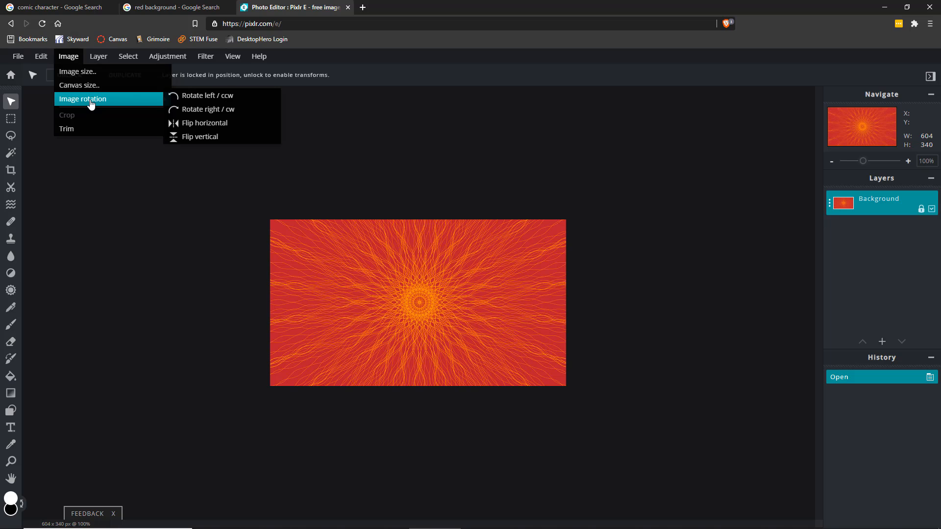
click(226, 110)
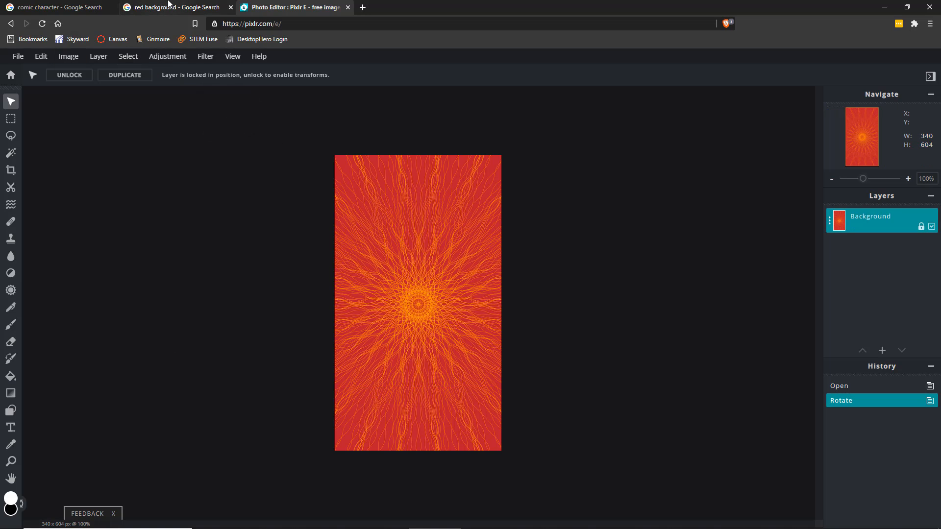
- Copy the red superhero picture from the comic character search results and paste it into the Pixlr E image
click(92, 4)
right_click(735, 281)
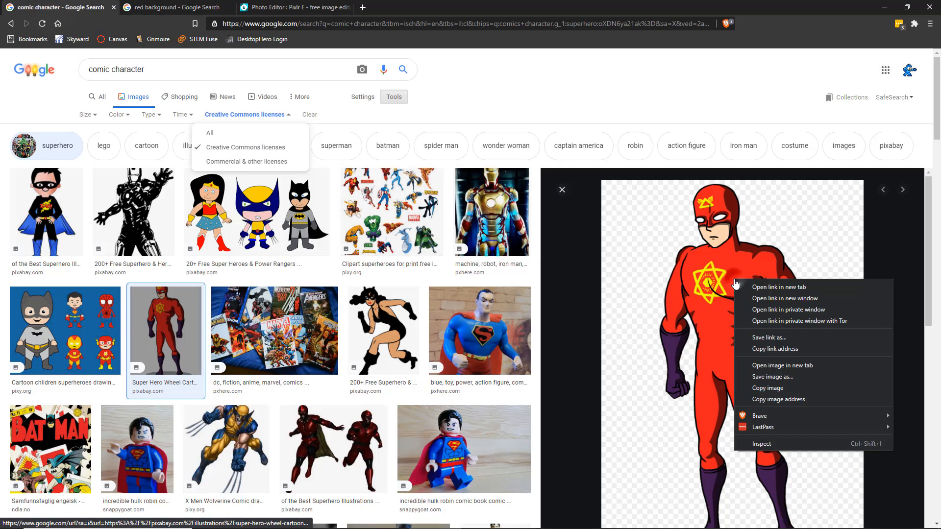
click(790, 388)
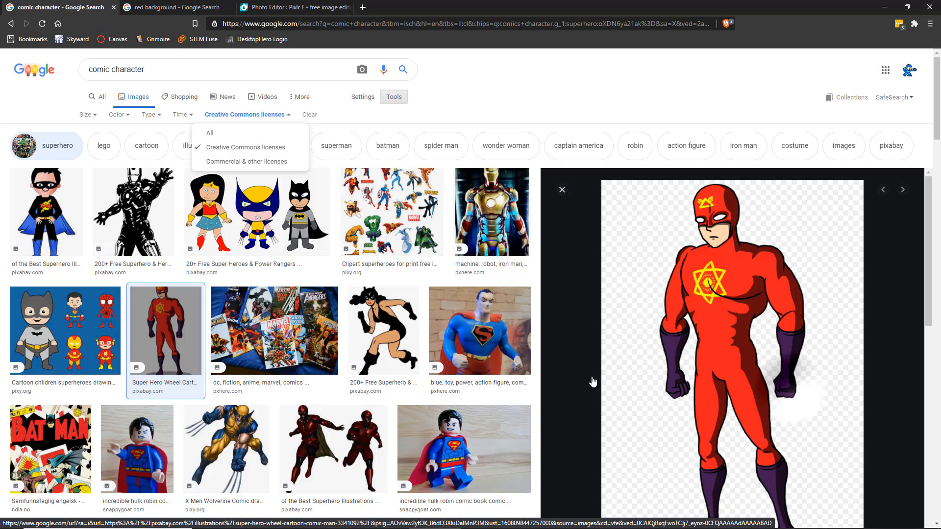
click(291, 6)
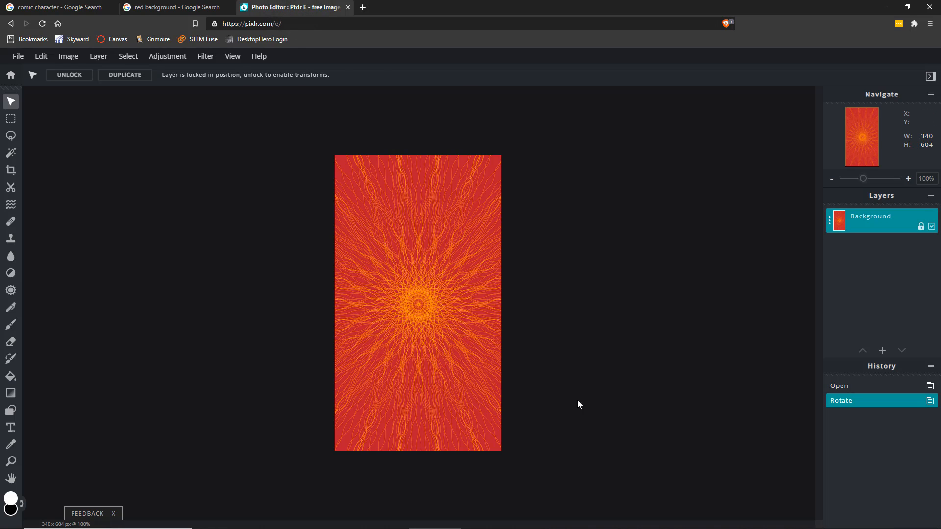
key(ctrl+v)
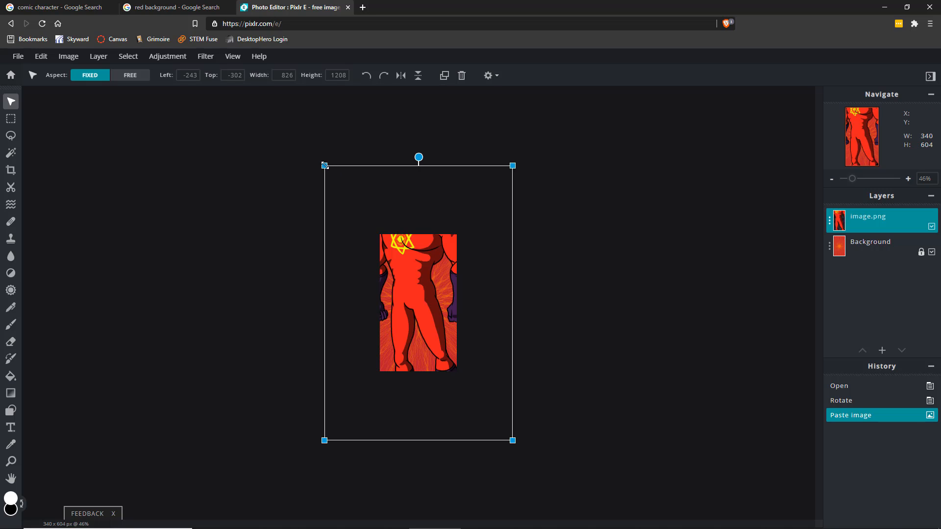
- Scale the pasted superhero down proportionally to about 436 × 638 px and centre it over the background
click(11, 462)
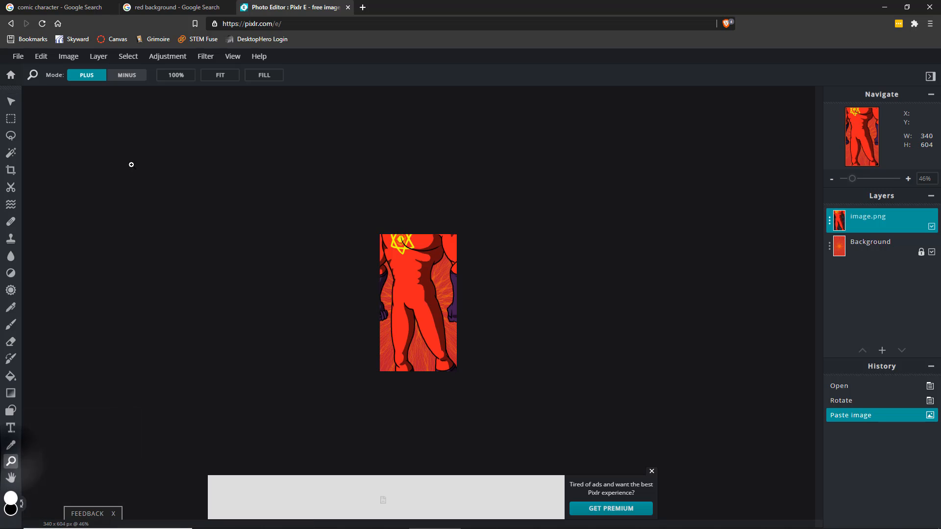
click(89, 77)
click(430, 290)
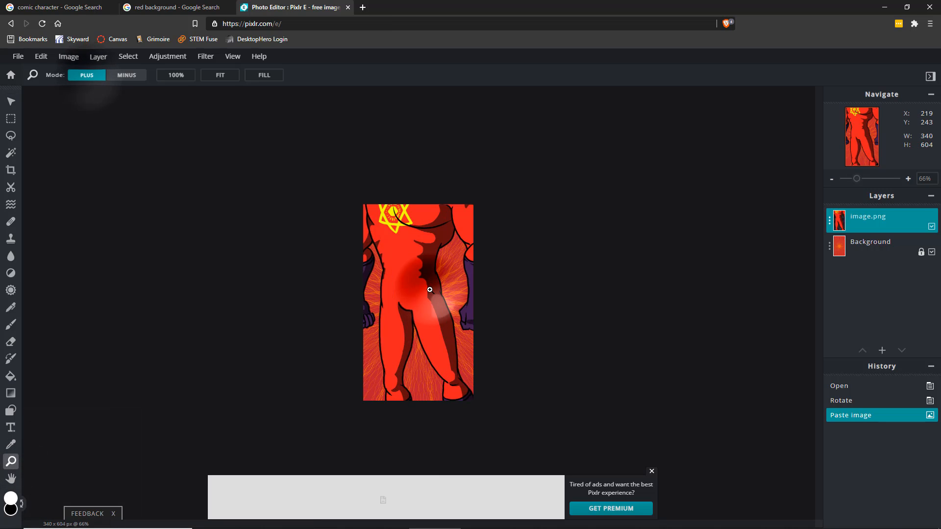
click(430, 289)
click(129, 83)
click(129, 77)
click(414, 252)
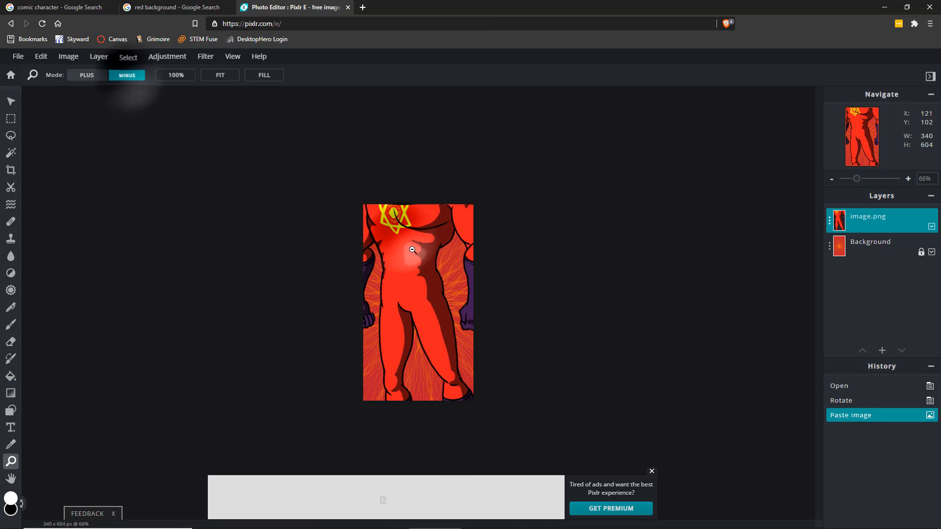
click(423, 277)
click(424, 279)
click(11, 102)
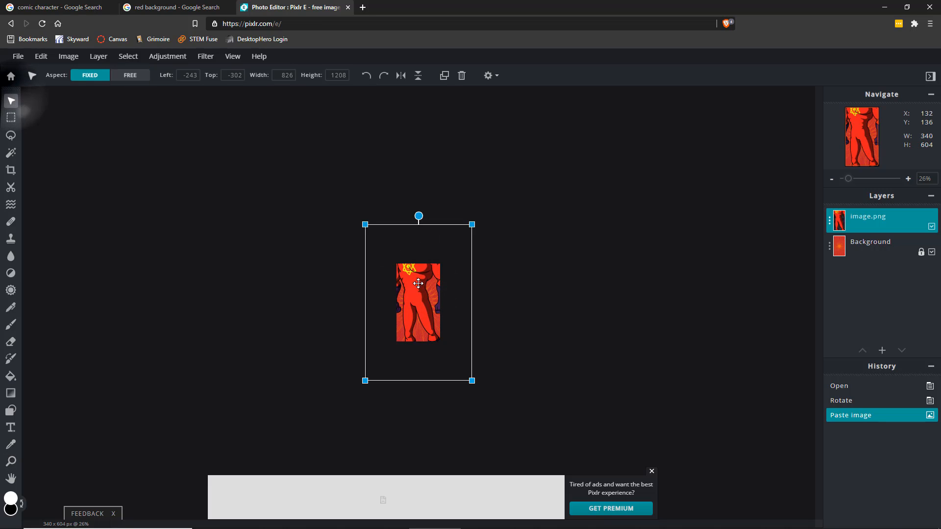
drag(366, 224, 412, 288)
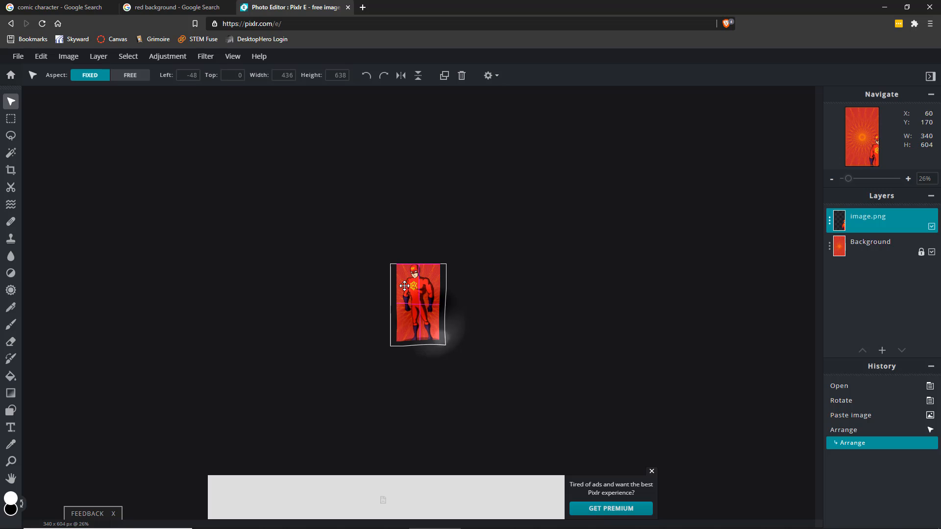
- Shrink the superhero to about 260 × 380 px and place it horizontally centred, slightly below the background's middle
scroll(412, 289, up, 5)
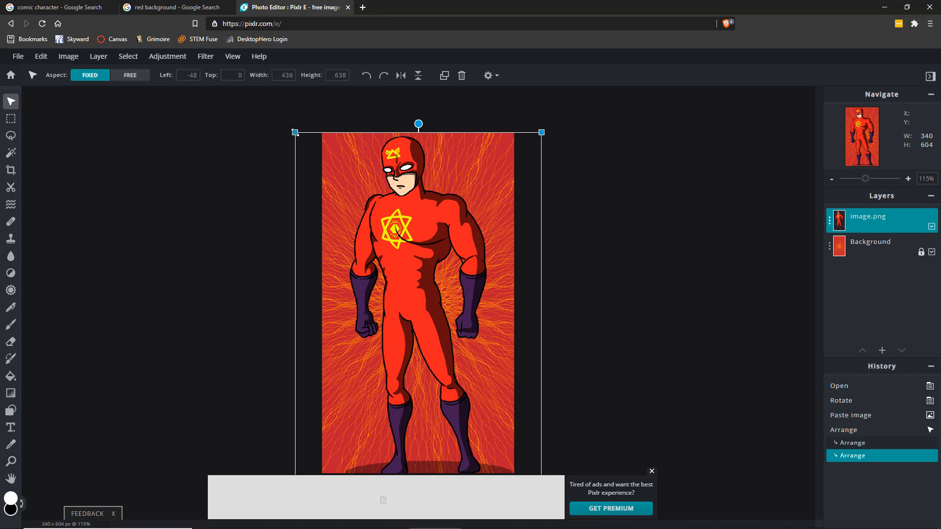
drag(295, 132, 412, 283)
drag(485, 388, 428, 332)
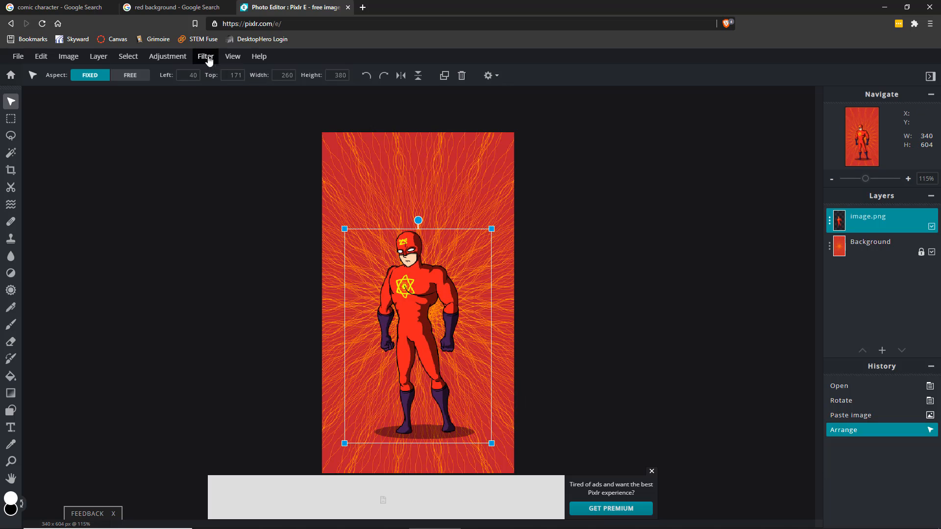
- Start an Outer glow filter on the superhero layer with colour #EC7F7F, 100% feather and 70 px size
click(209, 60)
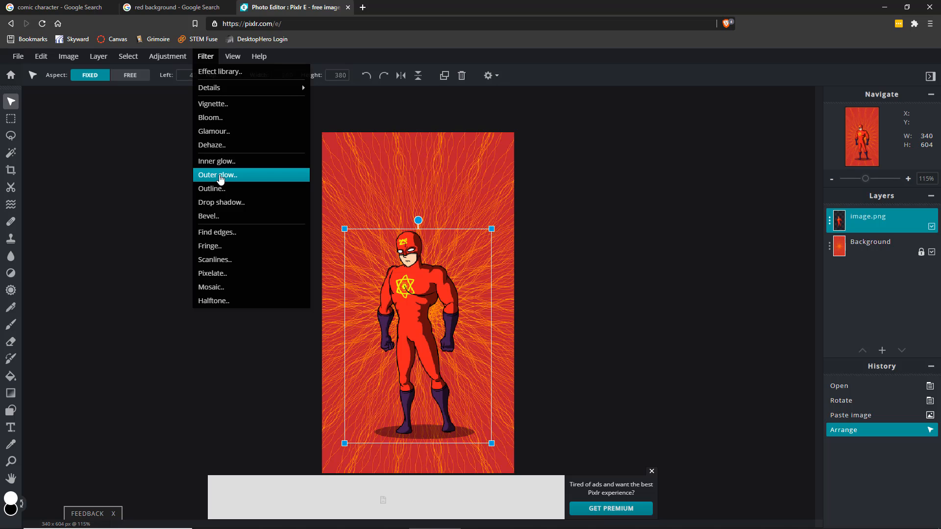
click(219, 176)
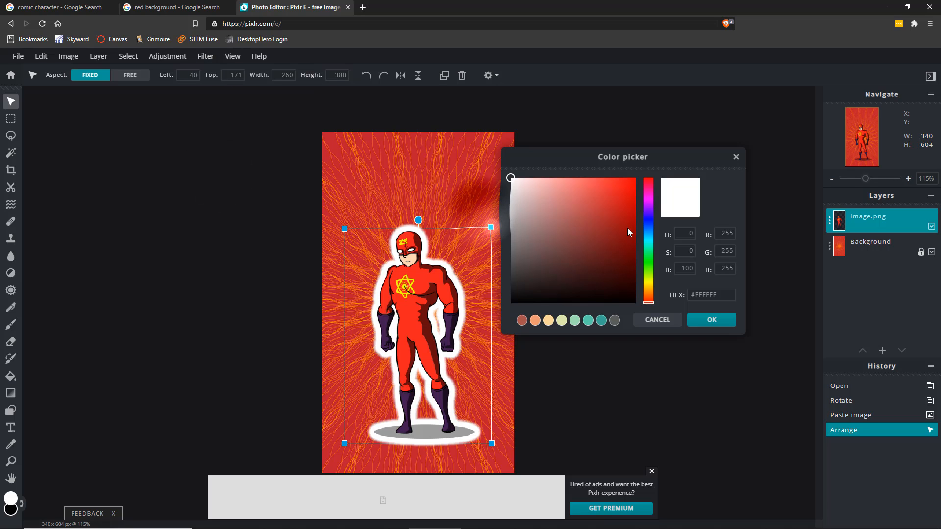
drag(587, 220, 568, 187)
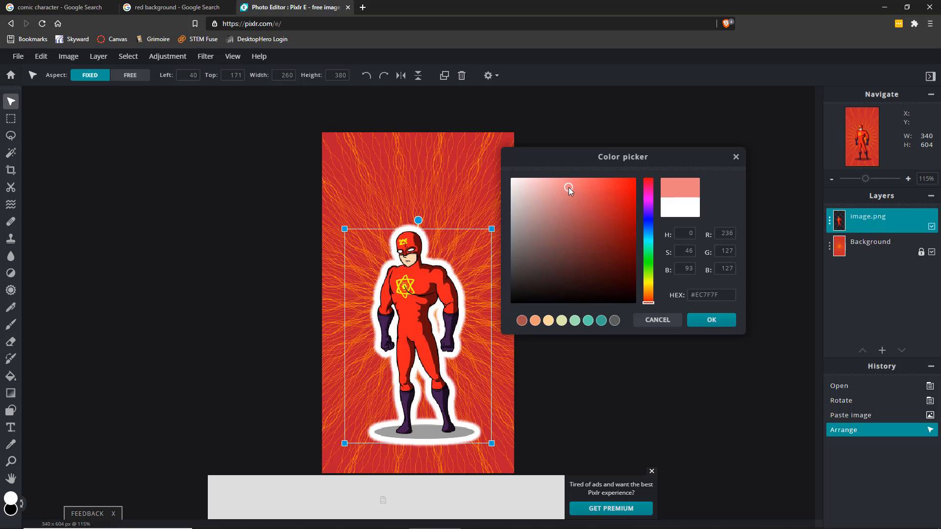
click(700, 323)
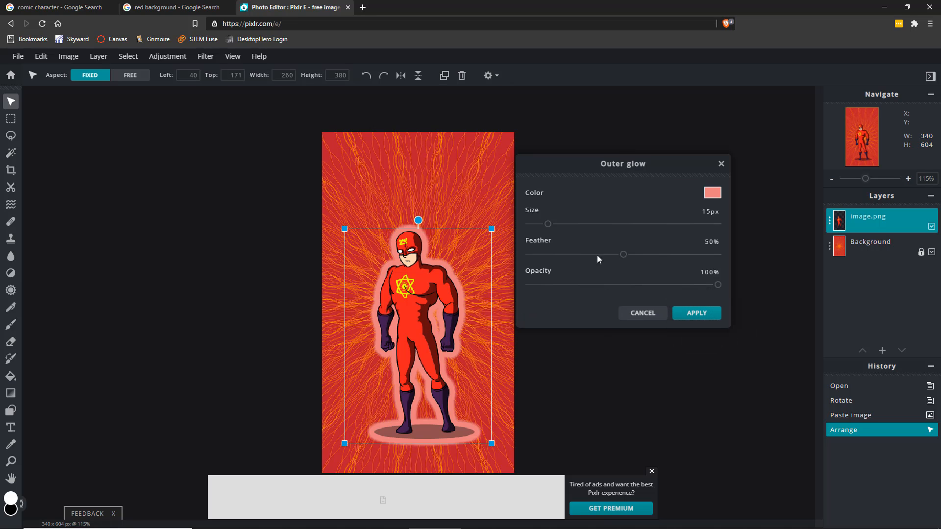
drag(623, 255, 751, 254)
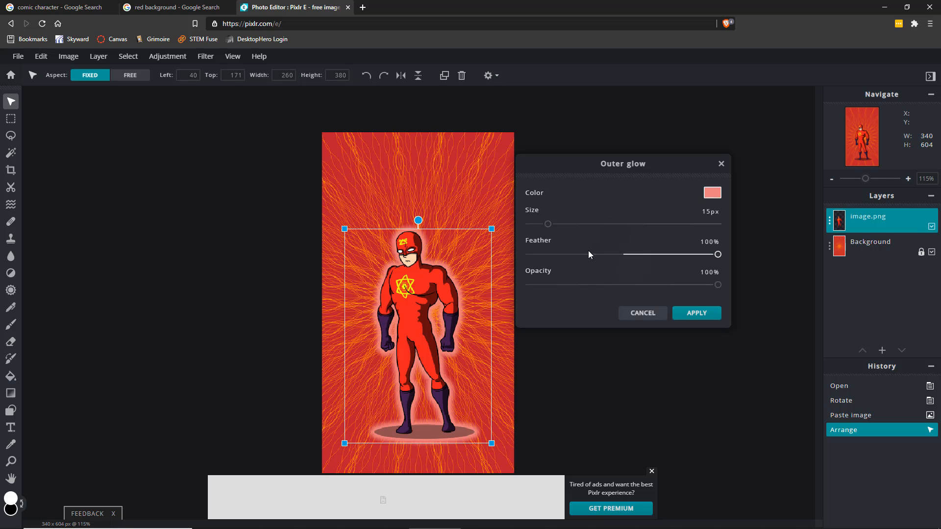
mouse_move(550, 225)
mouse_down()
mouse_move(626, 227)
mouse_move(605, 227)
mouse_move(615, 226)
mouse_move(632, 182)
mouse_move(614, 179)
mouse_up()
- Change the outer glow colour to the dark red #500000
click(707, 198)
click(575, 220)
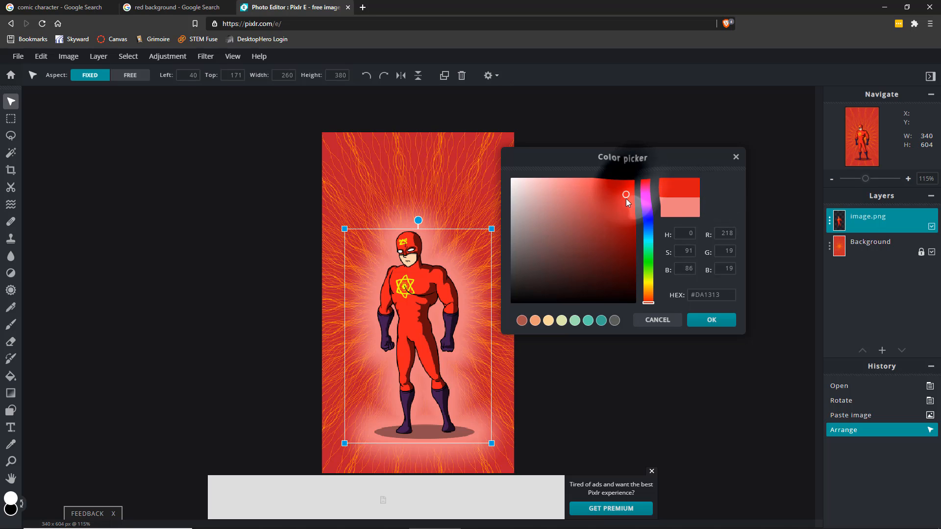
drag(626, 198, 635, 240)
click(712, 319)
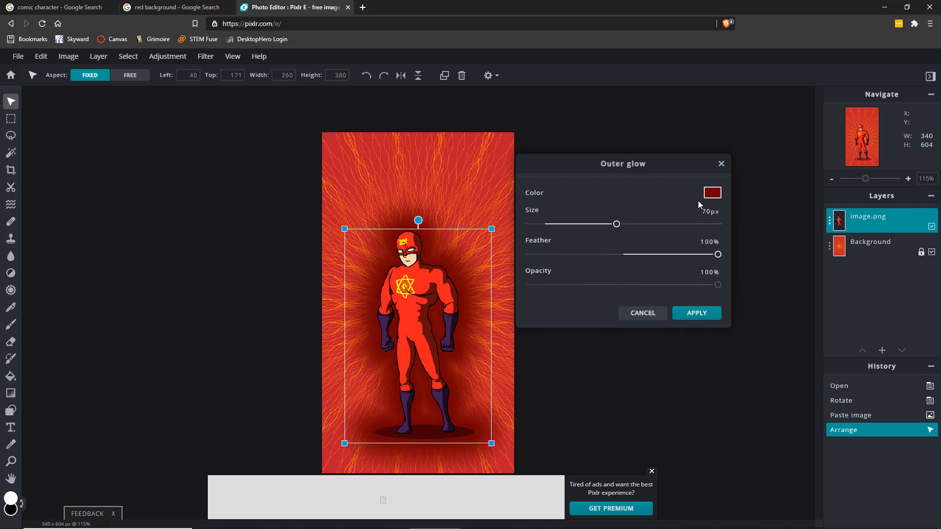
click(712, 193)
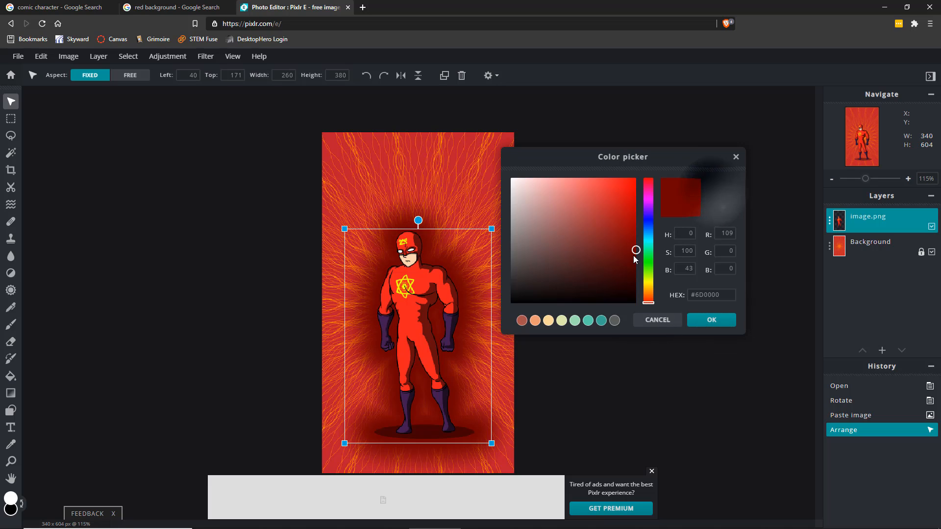
mouse_move(633, 255)
mouse_down()
mouse_move(644, 278)
mouse_move(651, 269)
mouse_up()
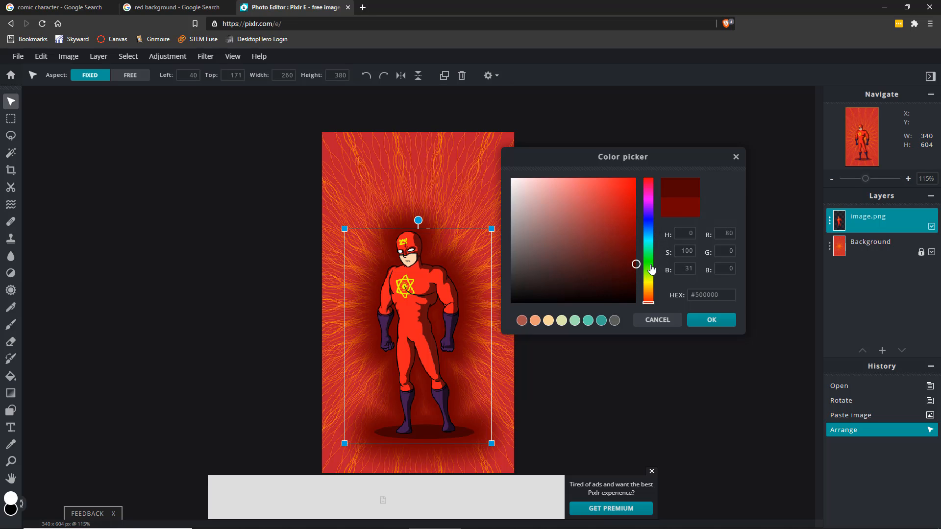
click(712, 319)
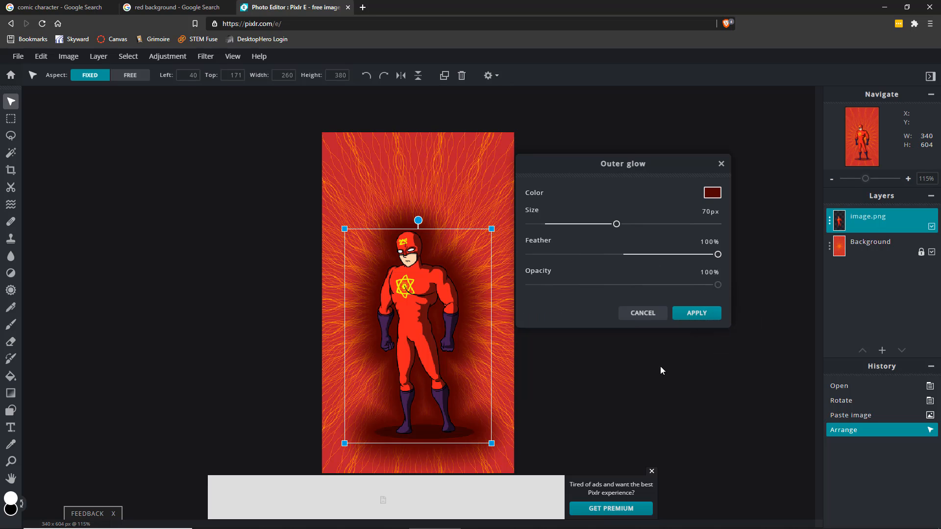
- Apply the outer glow at 100% opacity and deselect the superhero layer
drag(718, 286, 784, 282)
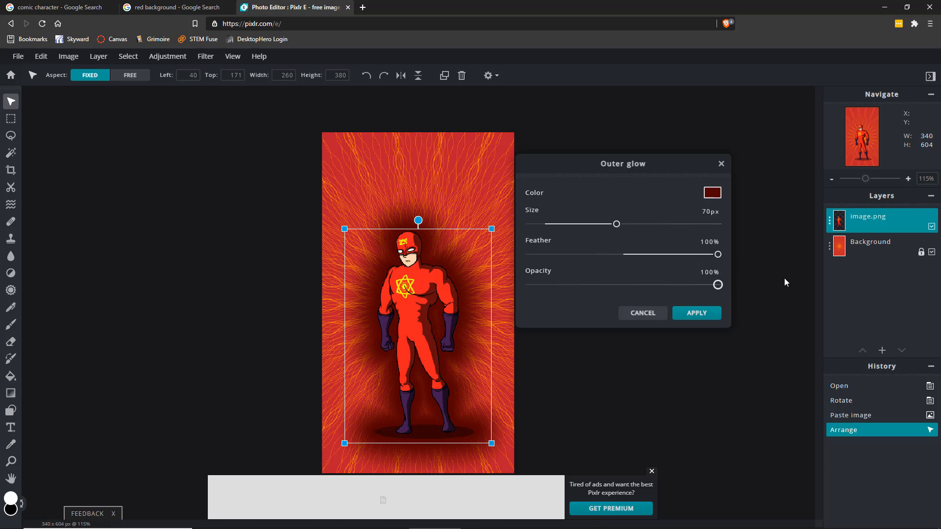
click(700, 314)
click(211, 183)
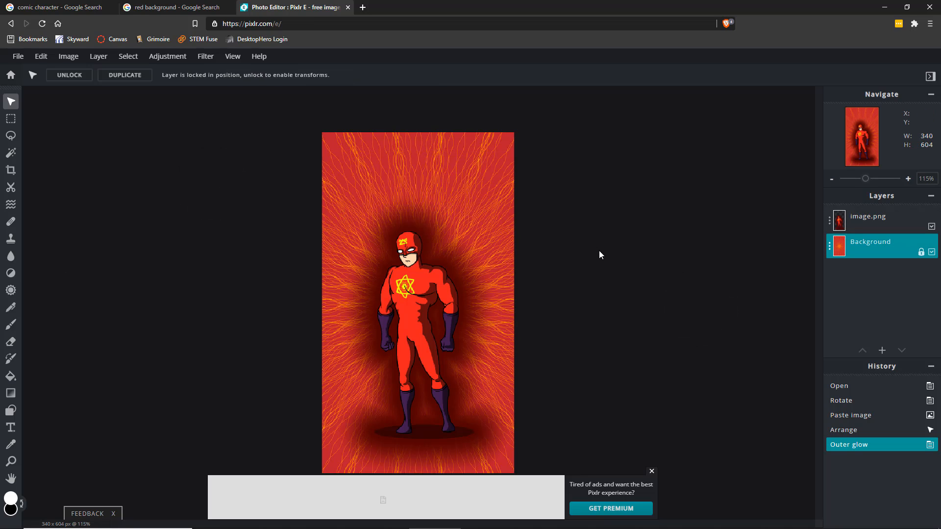
scroll(599, 251, down, 2)
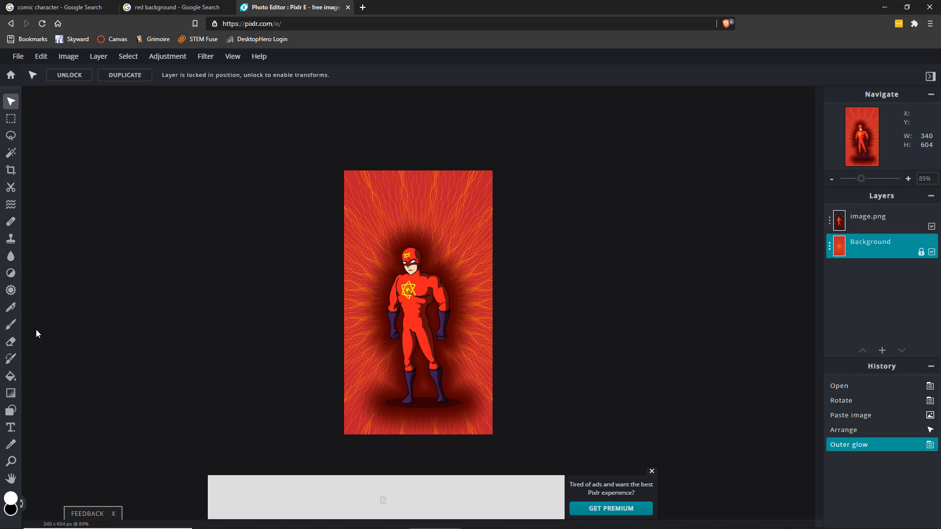
- Add a new text layer to the poster reading "Radioactive Man"
click(11, 427)
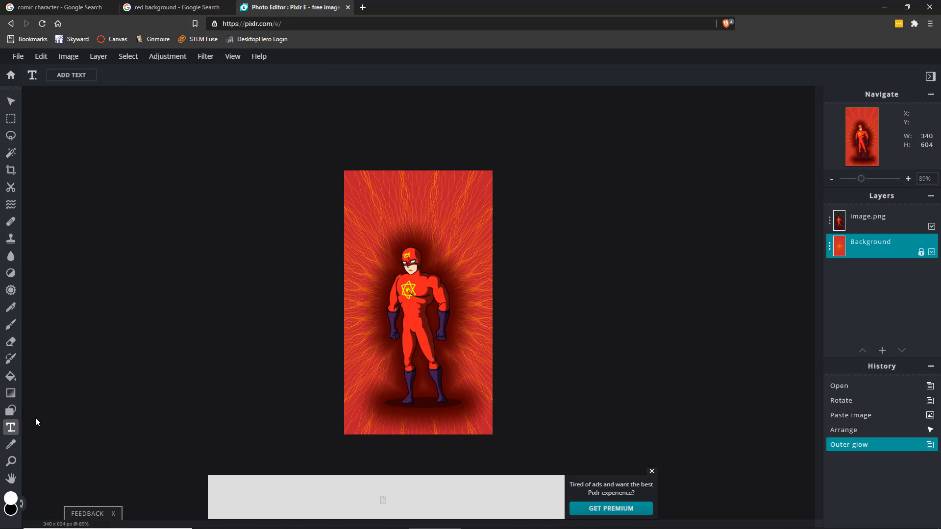
click(380, 192)
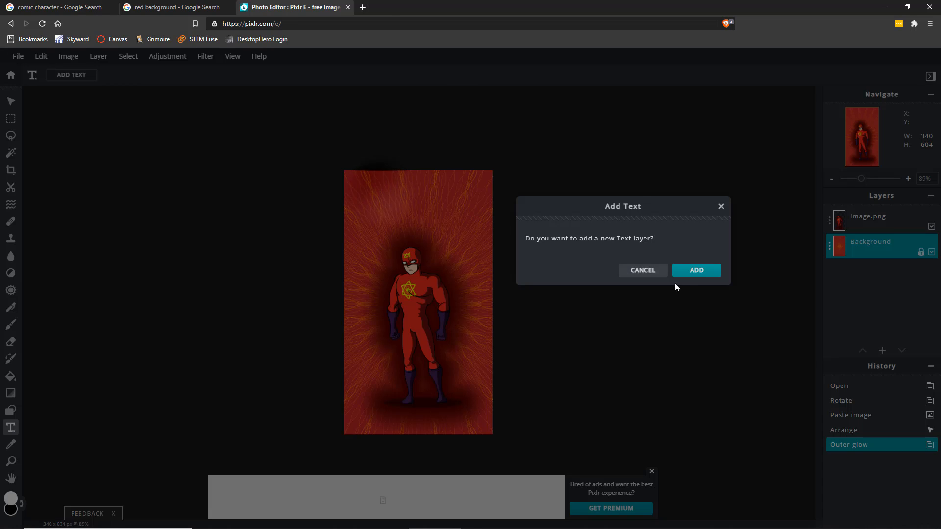
click(698, 271)
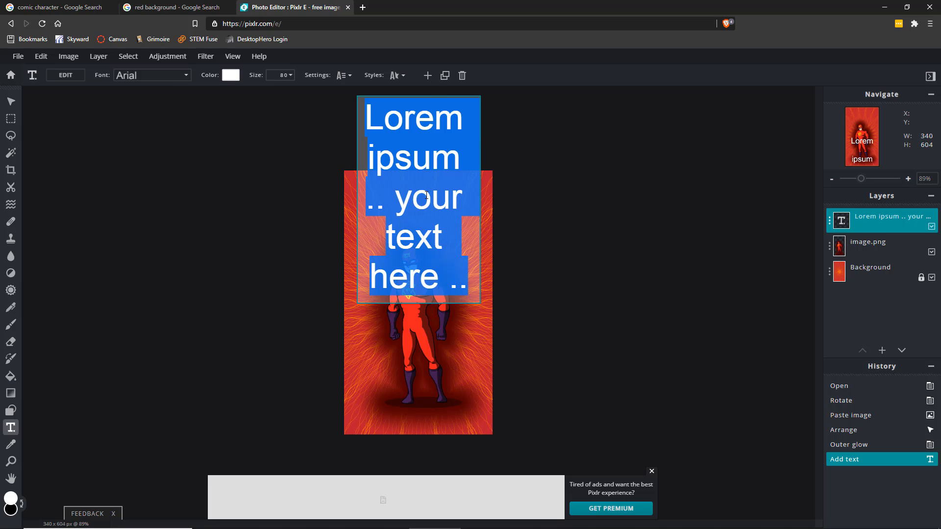
text(Radioactive)
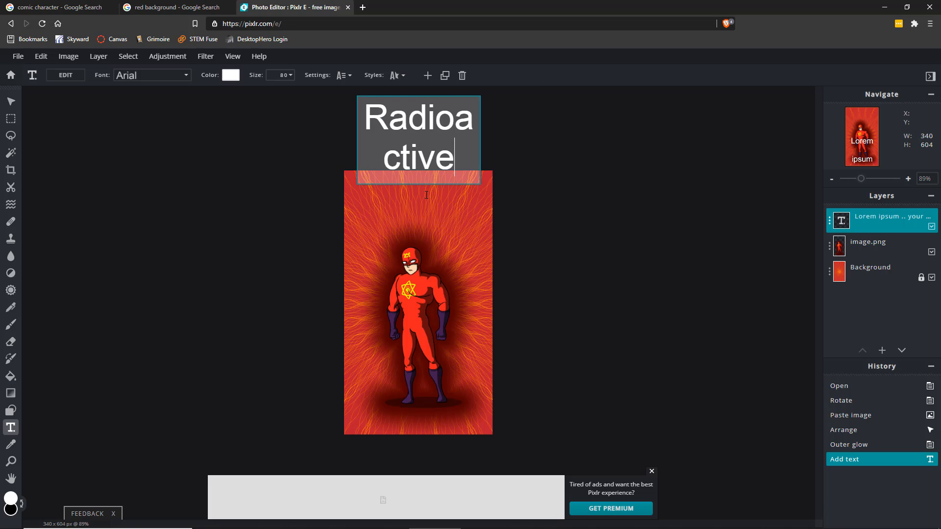
text( Man)
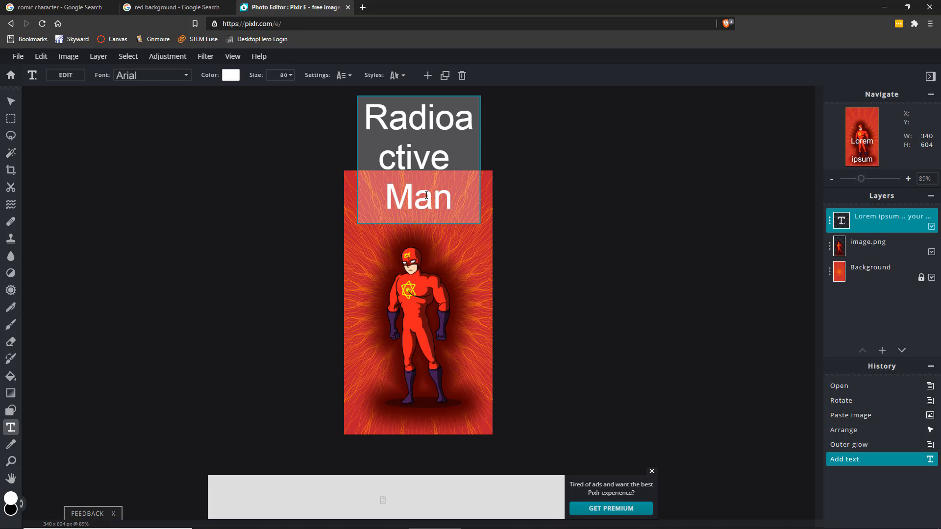
- Set the title's text size to 53 and move the title up to the poster's upper edge
key(ctrl+a)
click(291, 79)
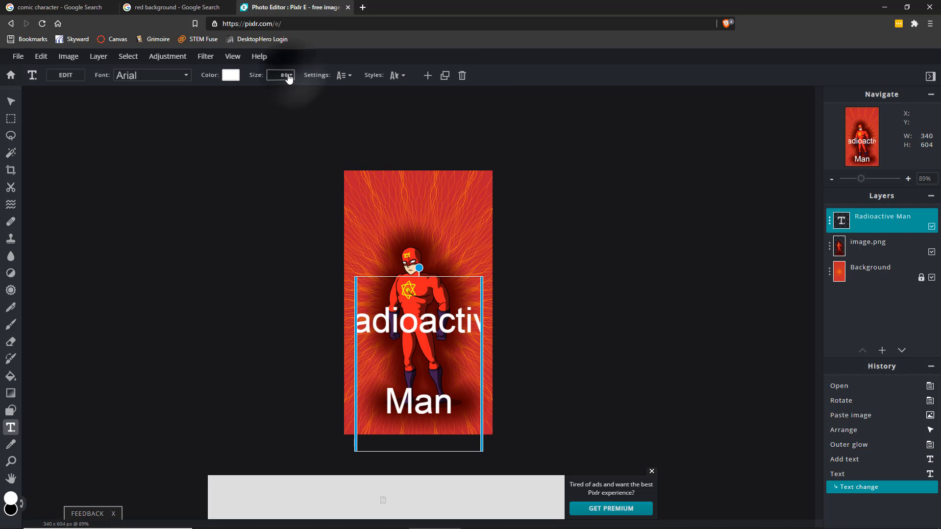
click(290, 77)
drag(217, 94, 216, 96)
click(370, 278)
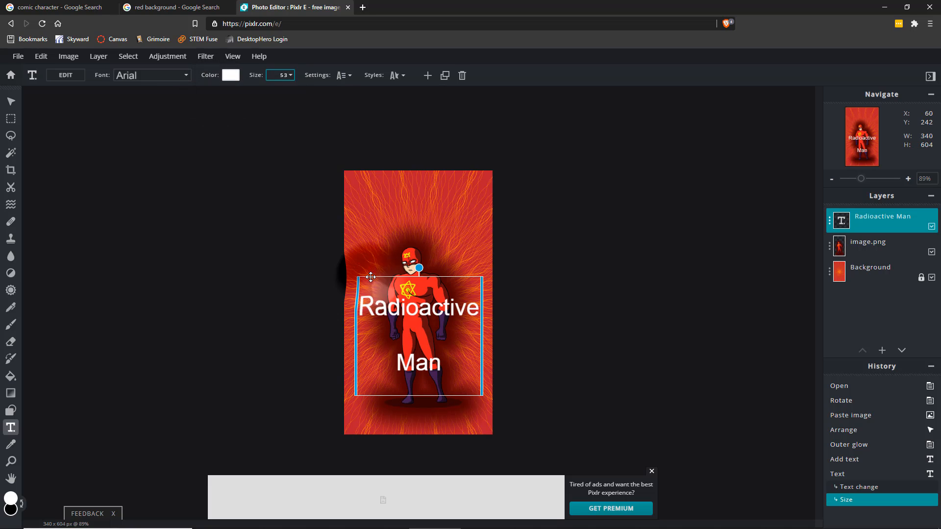
drag(379, 278, 380, 157)
- Change the title's font from Arial to a slanted, handwritten brush-script font
double_click(416, 211)
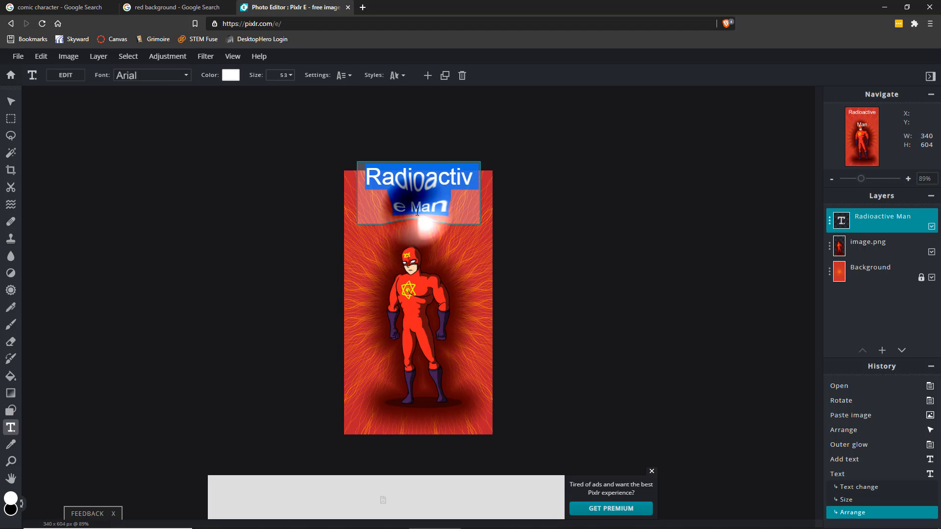
click(167, 75)
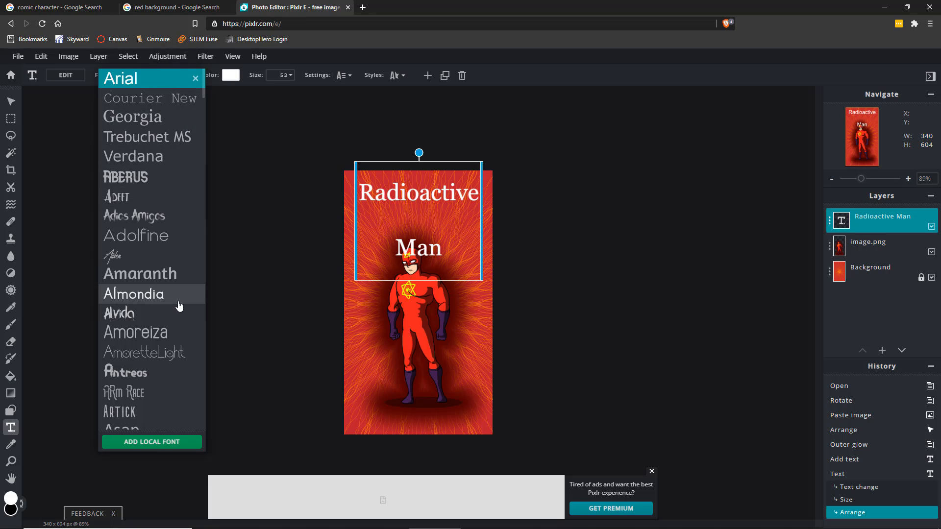
scroll(179, 306, down, 3)
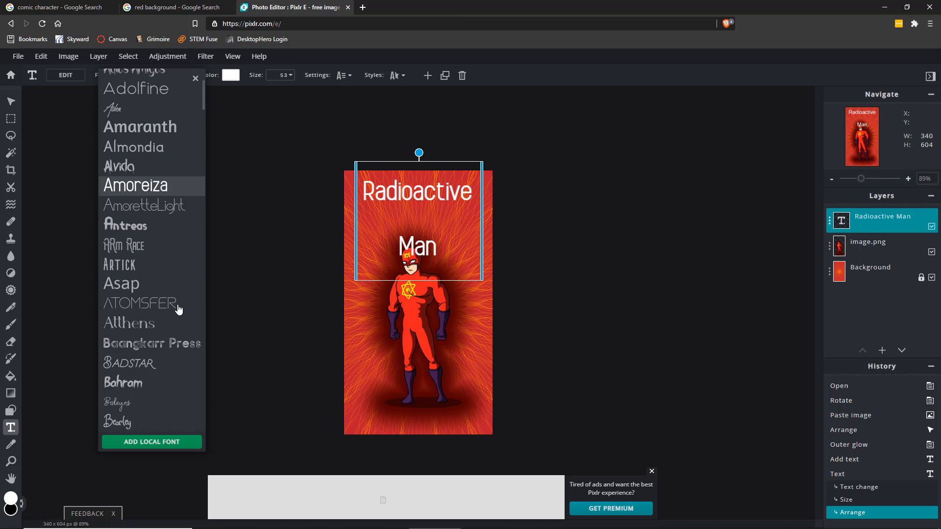
click(147, 323)
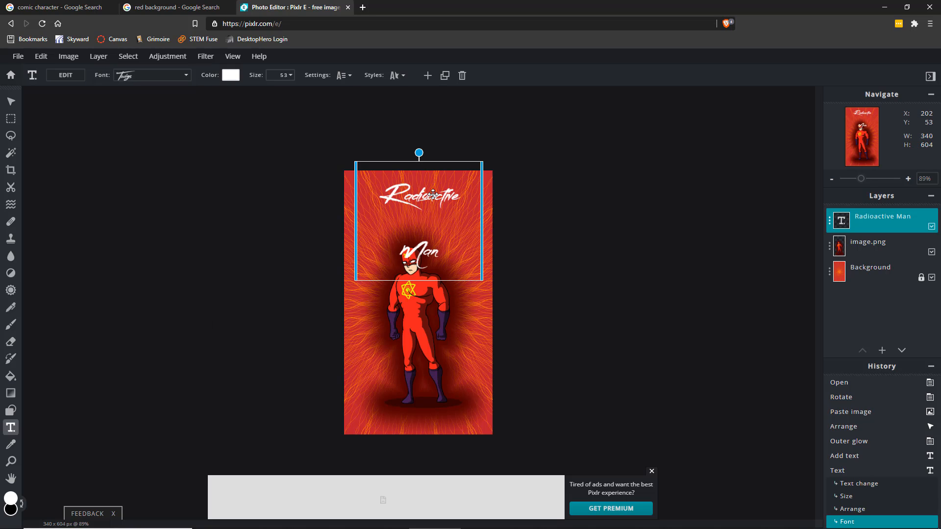
- Set the title's line space to -55 and widen its text box on both sides to span the poster's width
click(349, 75)
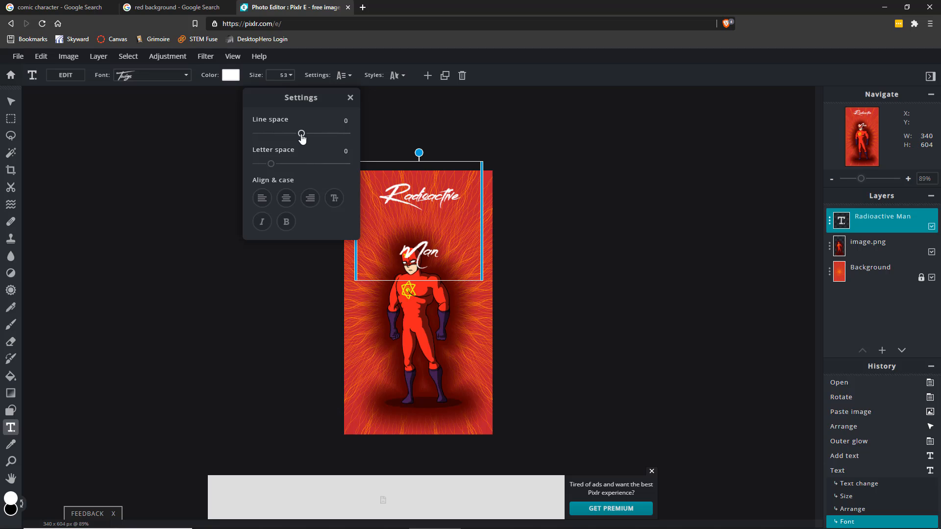
drag(301, 135, 277, 136)
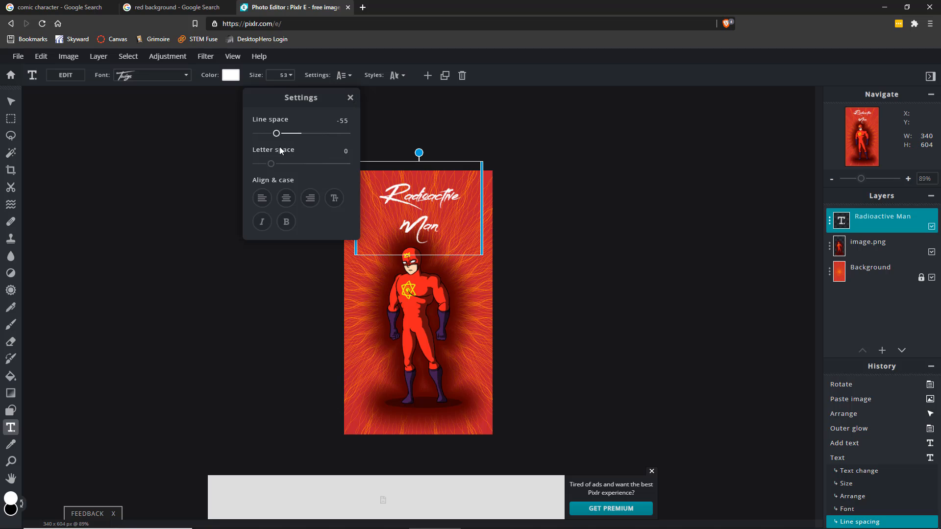
click(350, 98)
drag(356, 202, 340, 204)
mouse_move(478, 206)
mouse_down()
mouse_move(507, 208)
mouse_move(495, 211)
mouse_up()
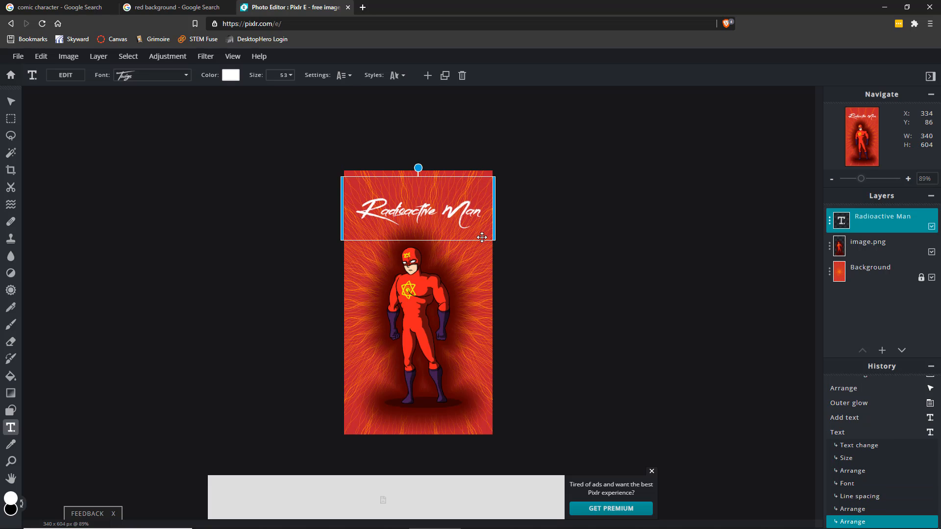
- Enlarge the title to size 83 and move it up so "Radioactive" sits just below the poster's upper edge
double_click(459, 210)
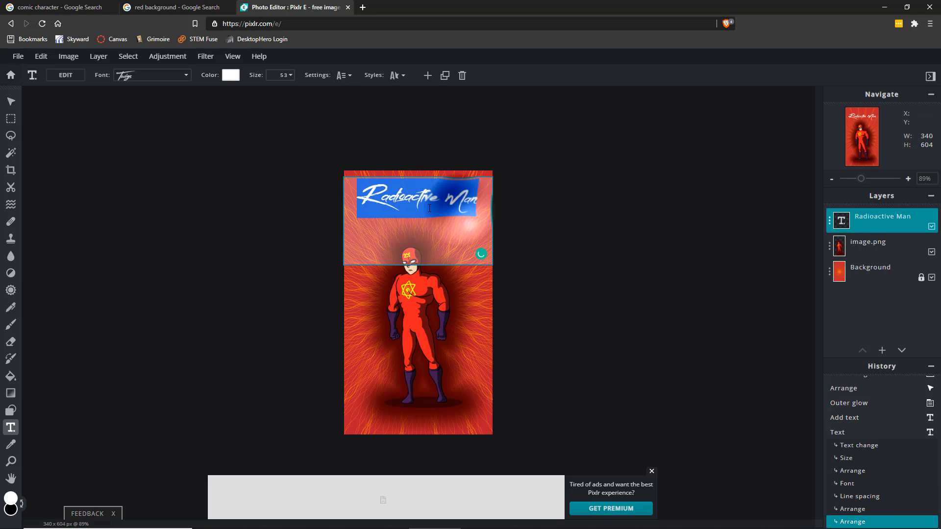
click(290, 75)
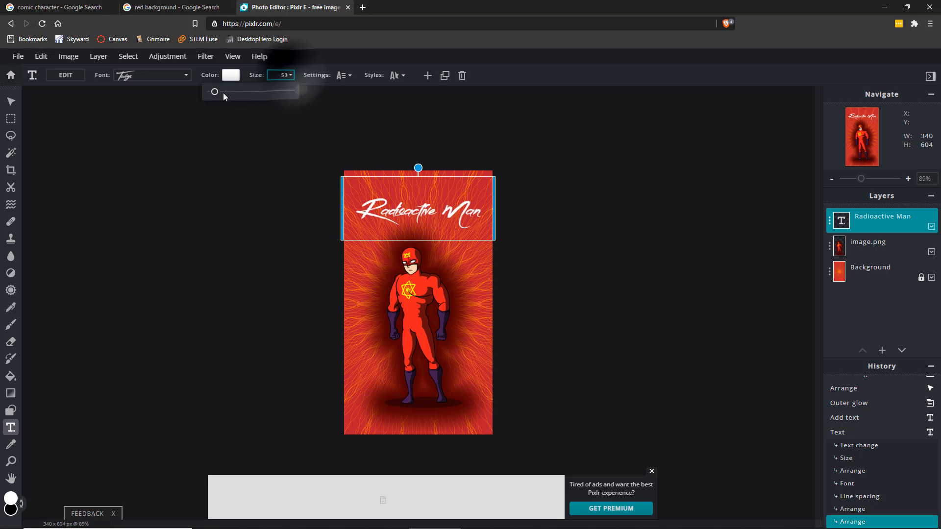
drag(215, 93, 216, 93)
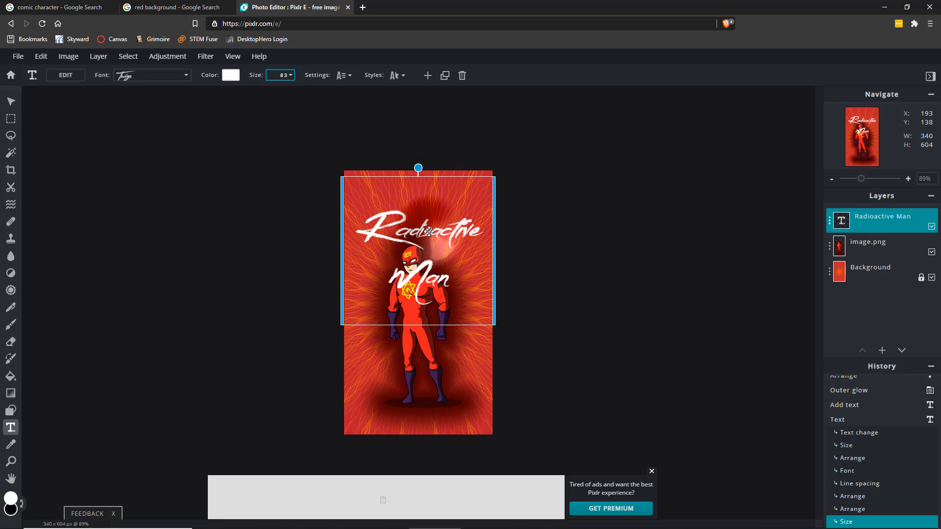
drag(422, 234, 422, 198)
click(890, 268)
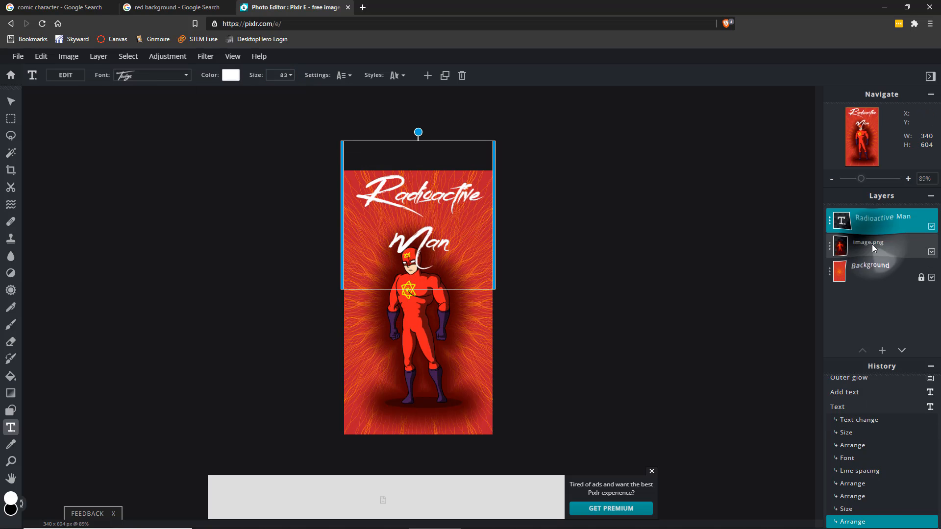
click(419, 299)
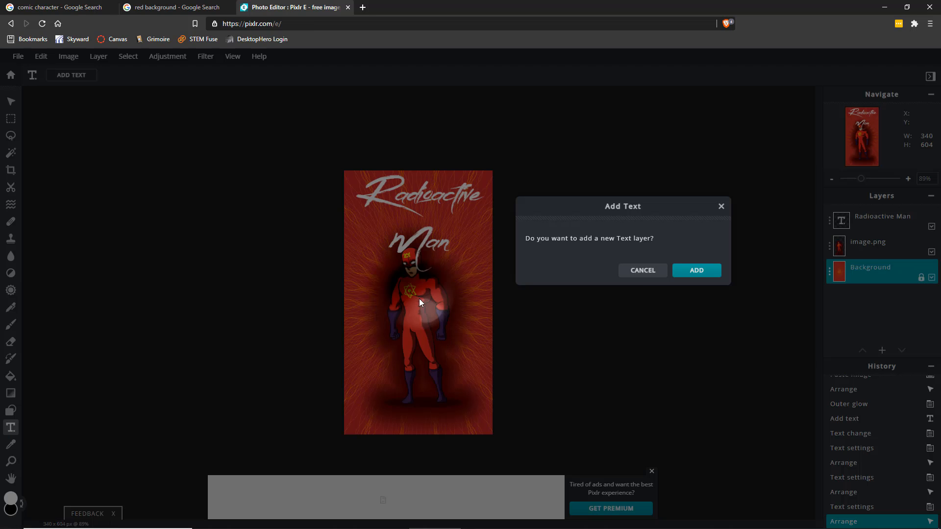
click(641, 271)
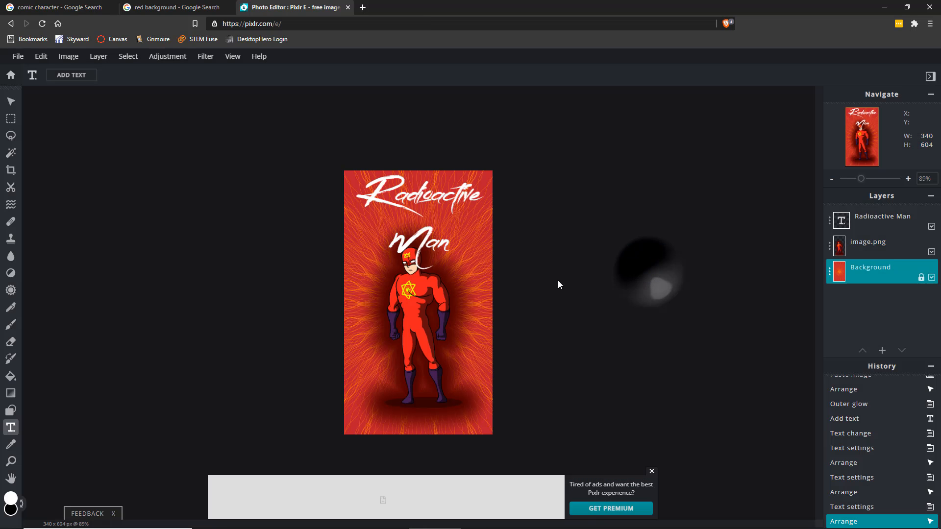
- Move the superhero layer down below the title, close to the poster's lower edge, and deselect it
click(10, 102)
drag(420, 285, 414, 329)
click(421, 311)
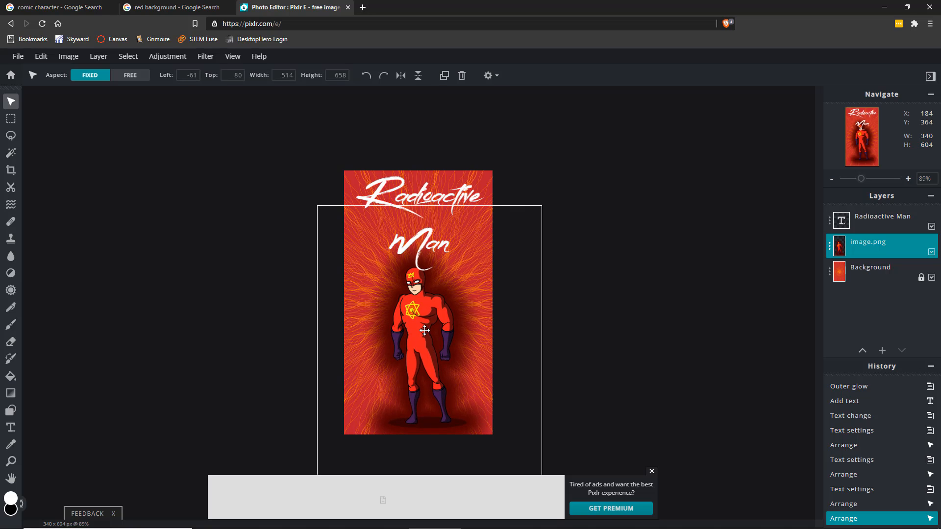
click(463, 280)
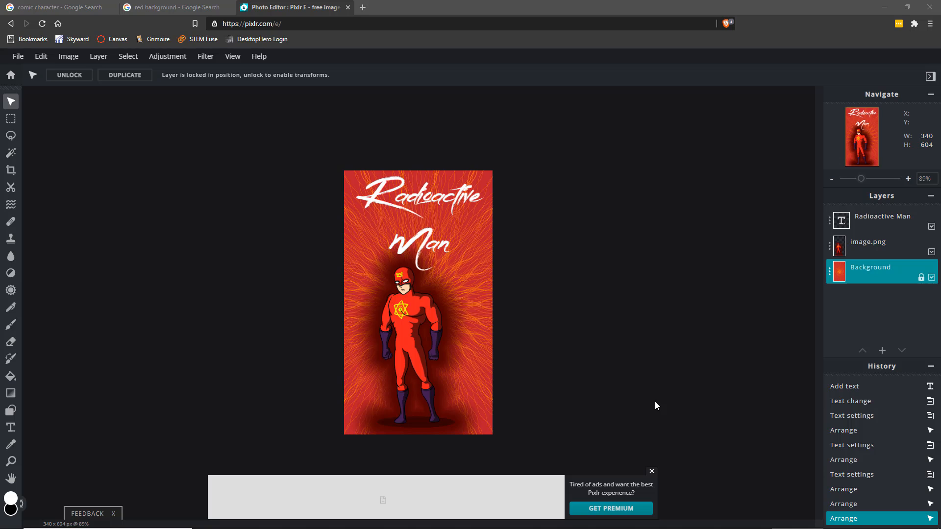
- Export the poster as a 90% quality JPG named "comic cover" and save it to the Downloads folder
click(18, 56)
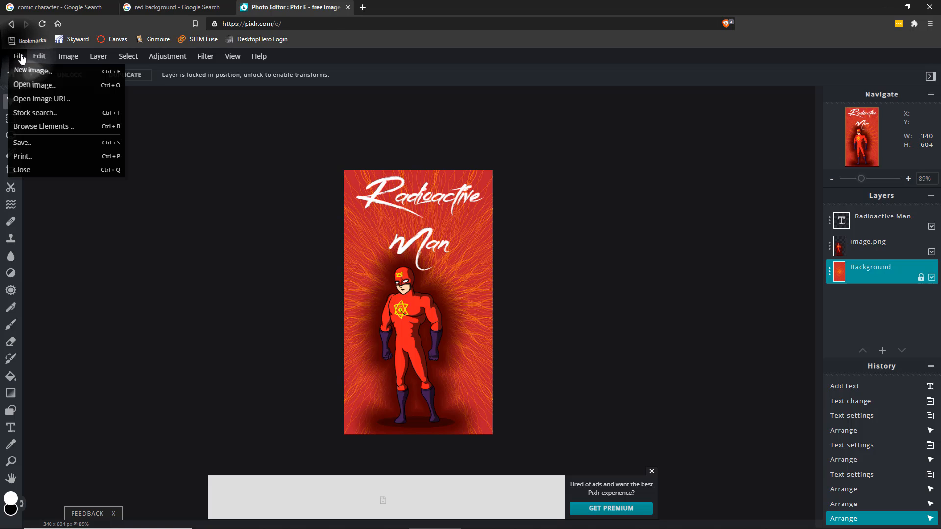
click(34, 144)
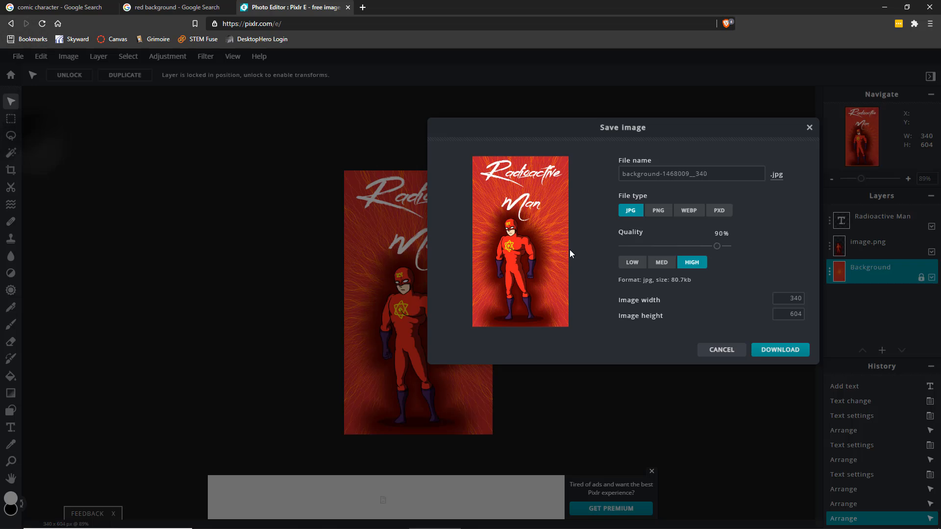
click(631, 211)
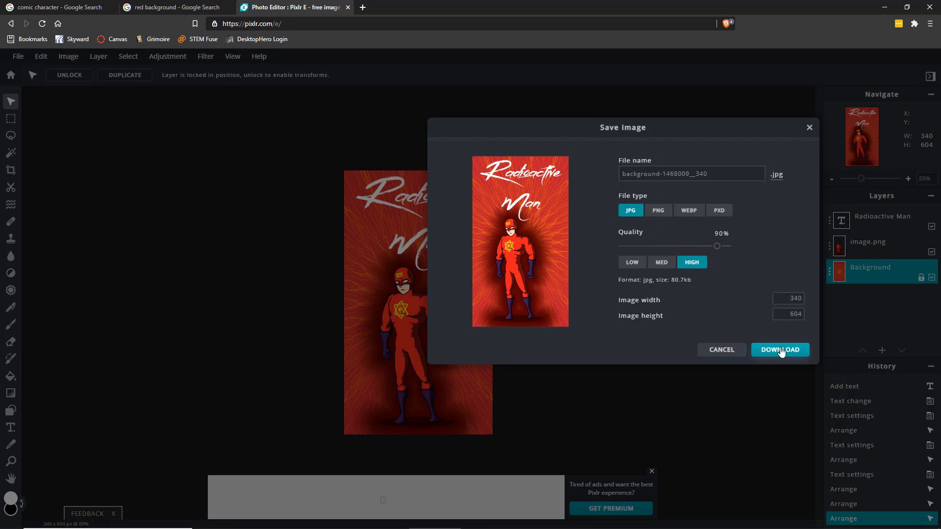
drag(709, 175, 609, 169)
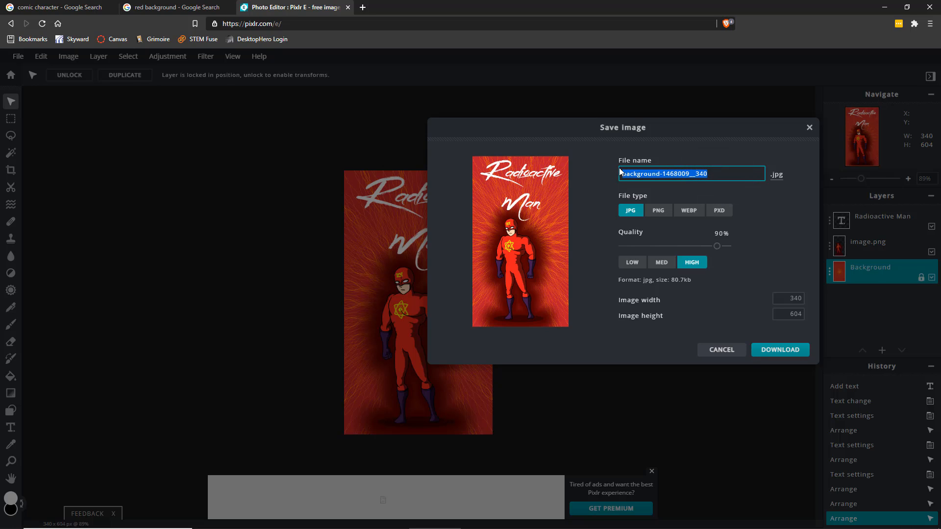
key(BackSpace)
text(comic cover)
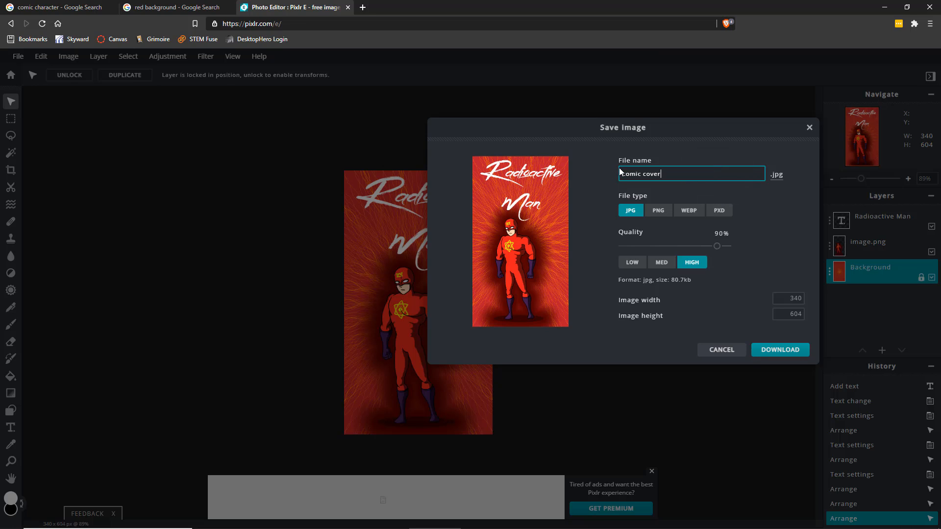
click(794, 353)
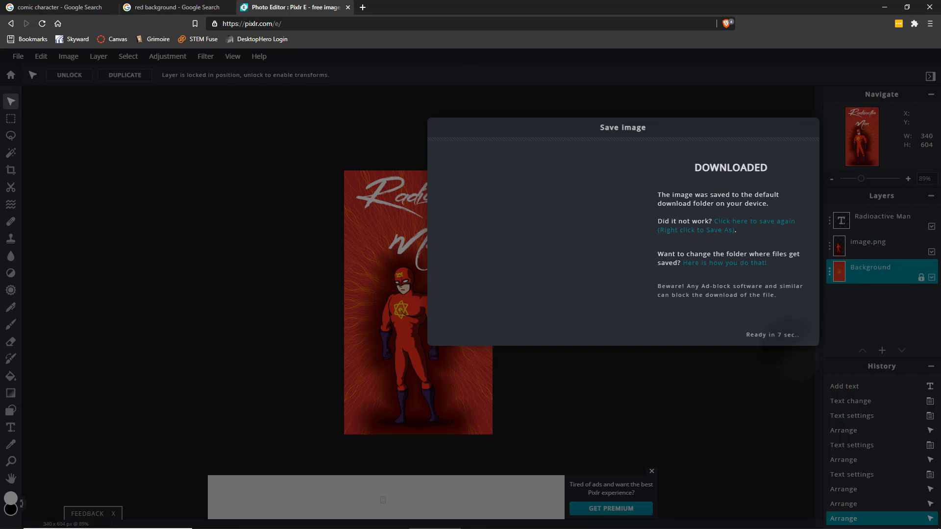
click(41, 90)
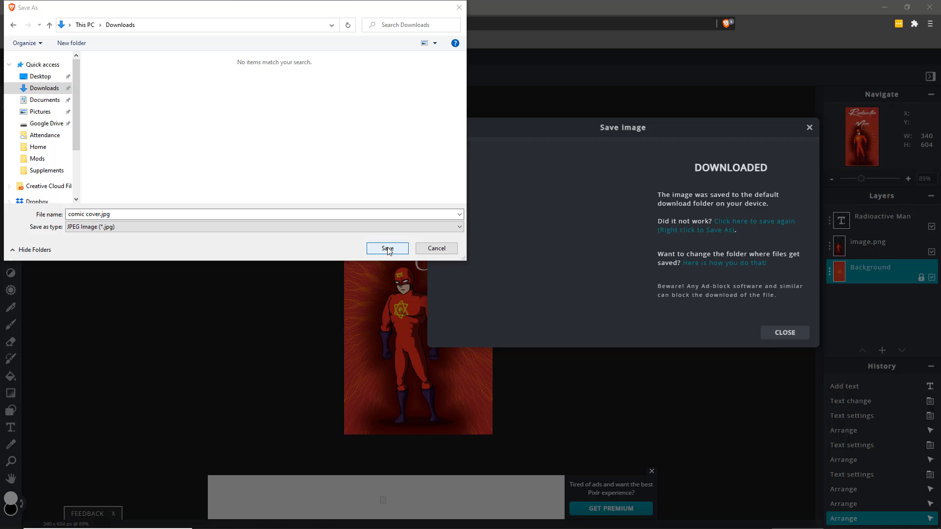
click(387, 249)
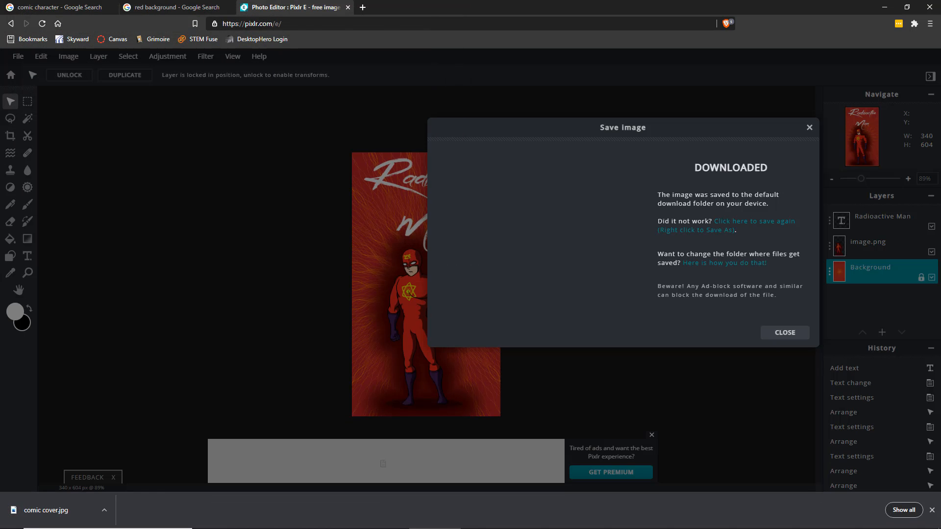
- Switch to the Comic Book Cover assignment in Canvas and start a submission for it
key(ctrl+Tab)
double_click(270, 111)
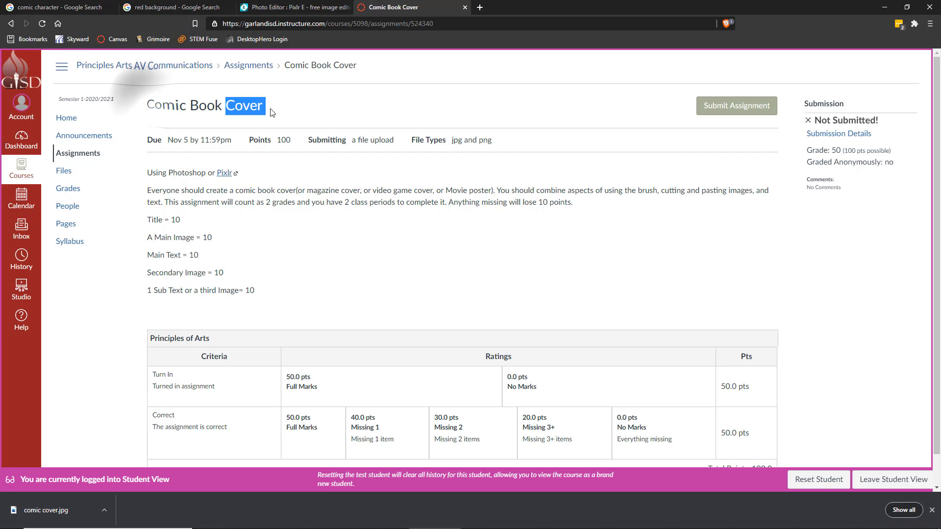
click(275, 112)
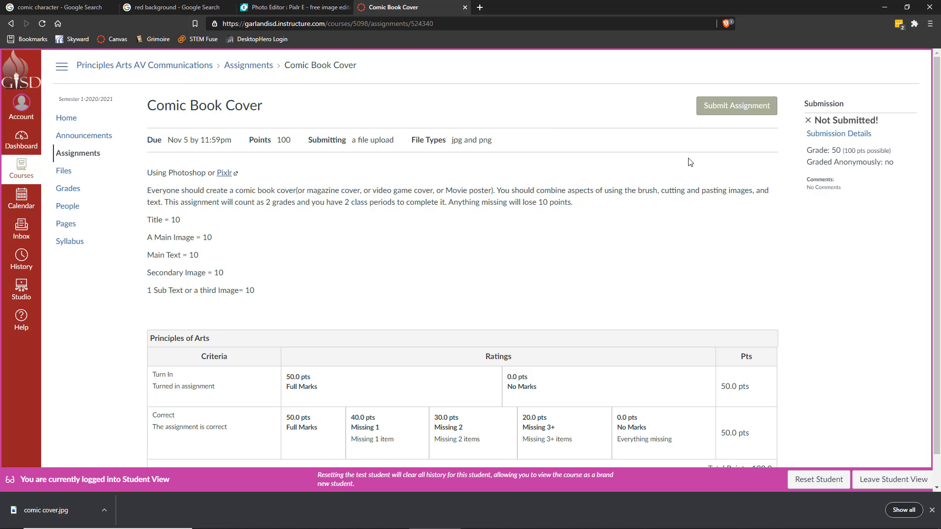
click(738, 106)
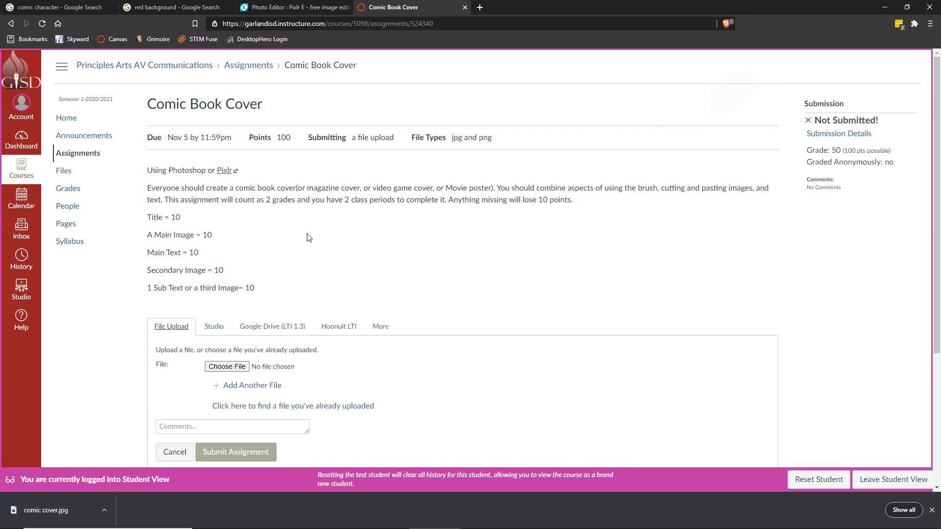
- Attach comic cover.jpg from the Downloads folder as a file upload and submit the assignment
scroll(268, 300, down, 4)
click(234, 172)
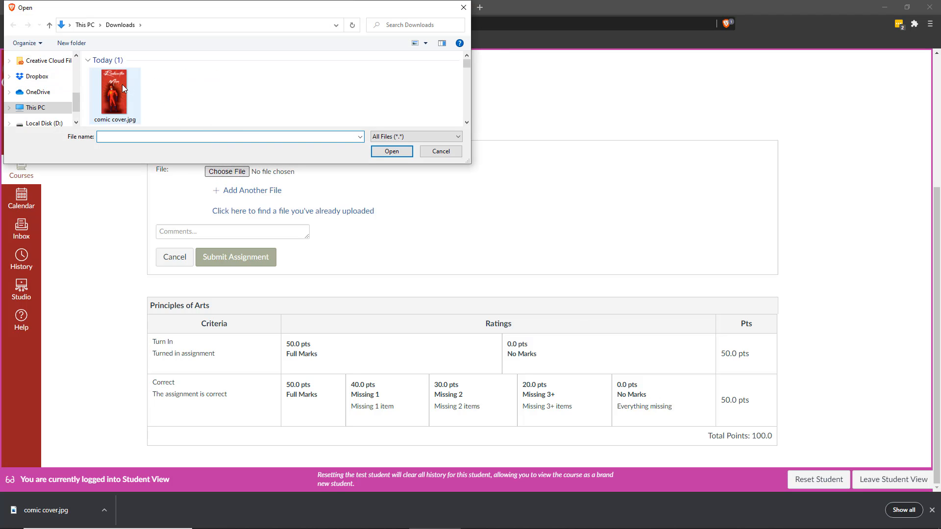
double_click(122, 84)
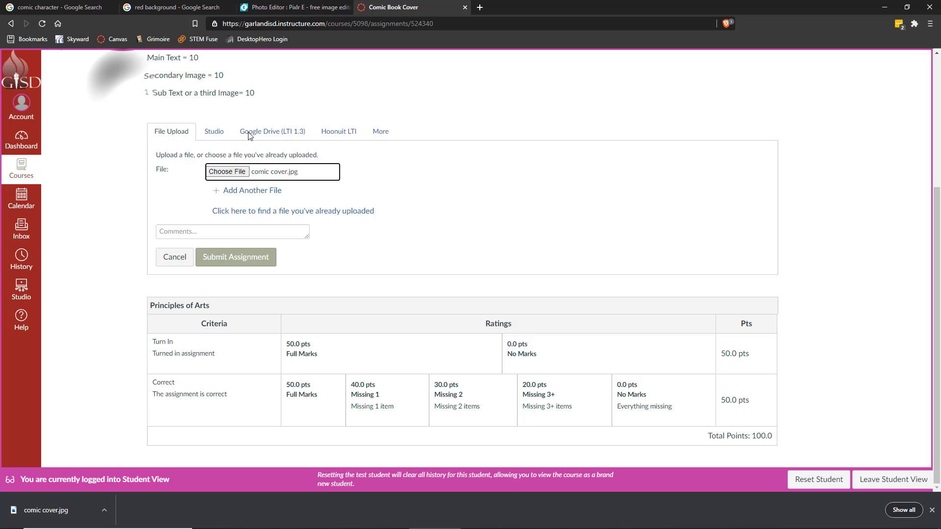
click(233, 257)
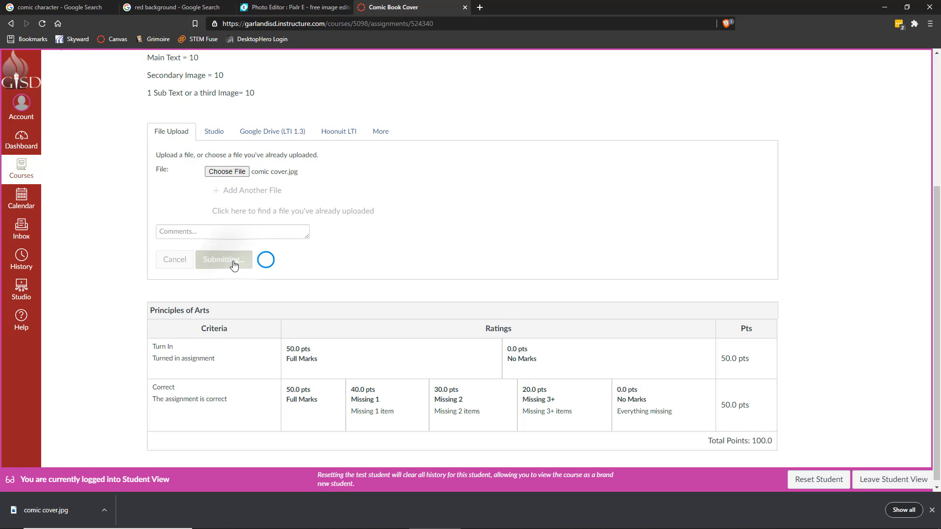